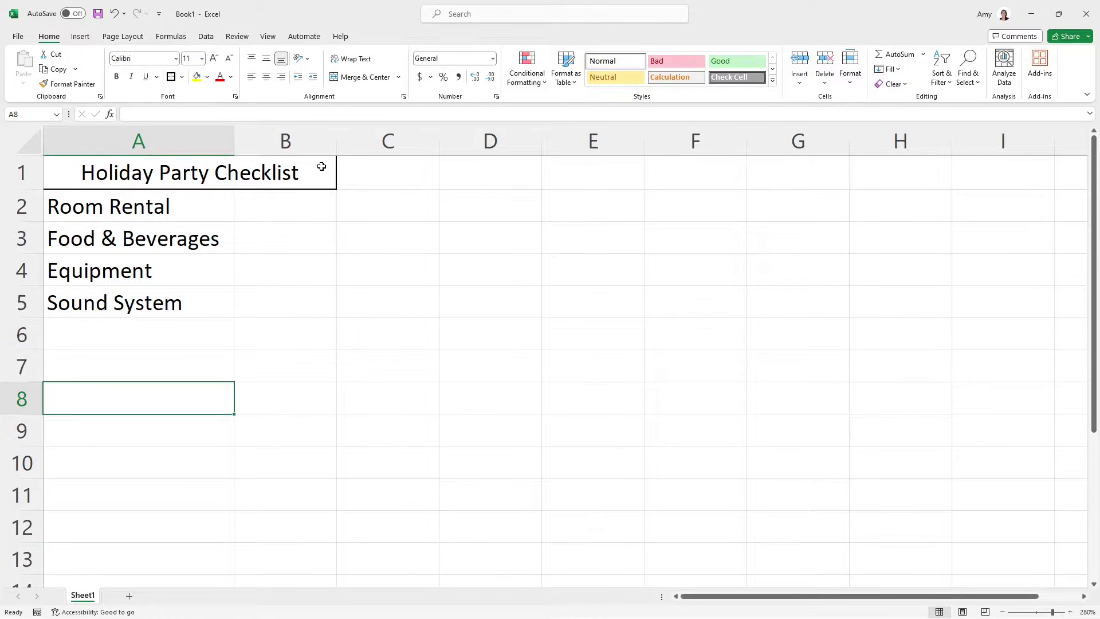
# Select cell B2, then enable the Developer tab through Excel's Customize Ribbon options
pyautogui.click(286, 208)
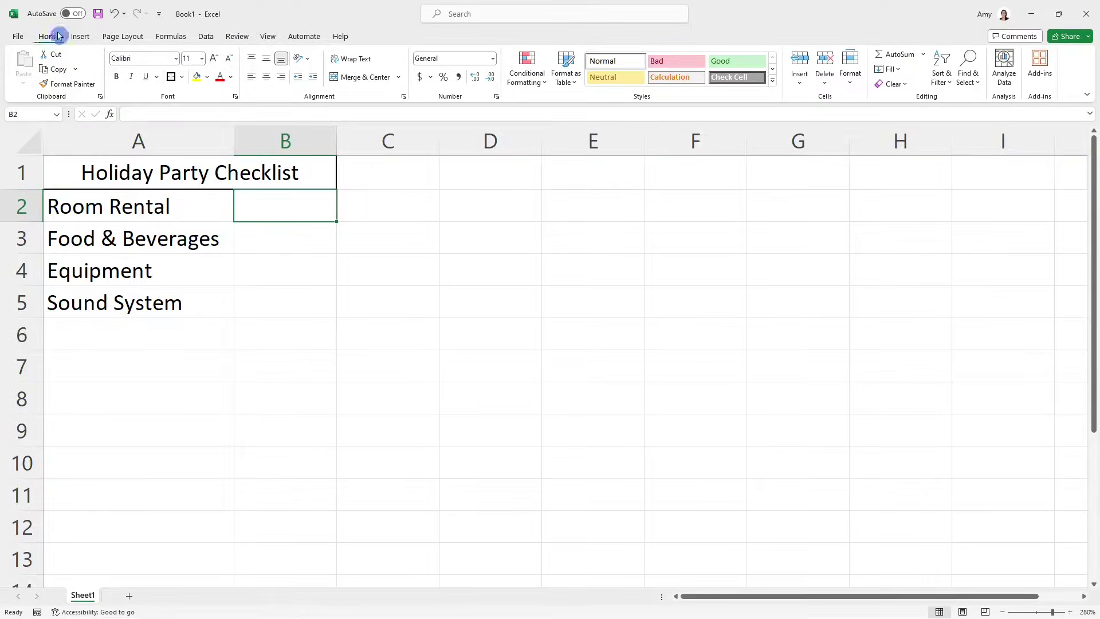
pyautogui.click(18, 38)
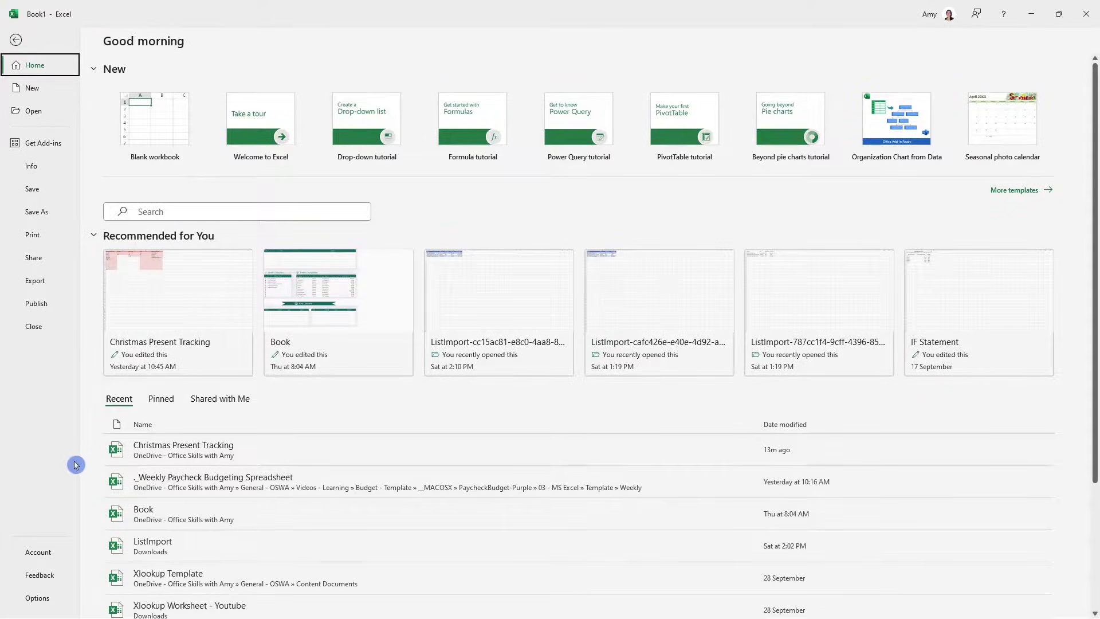
pyautogui.click(37, 597)
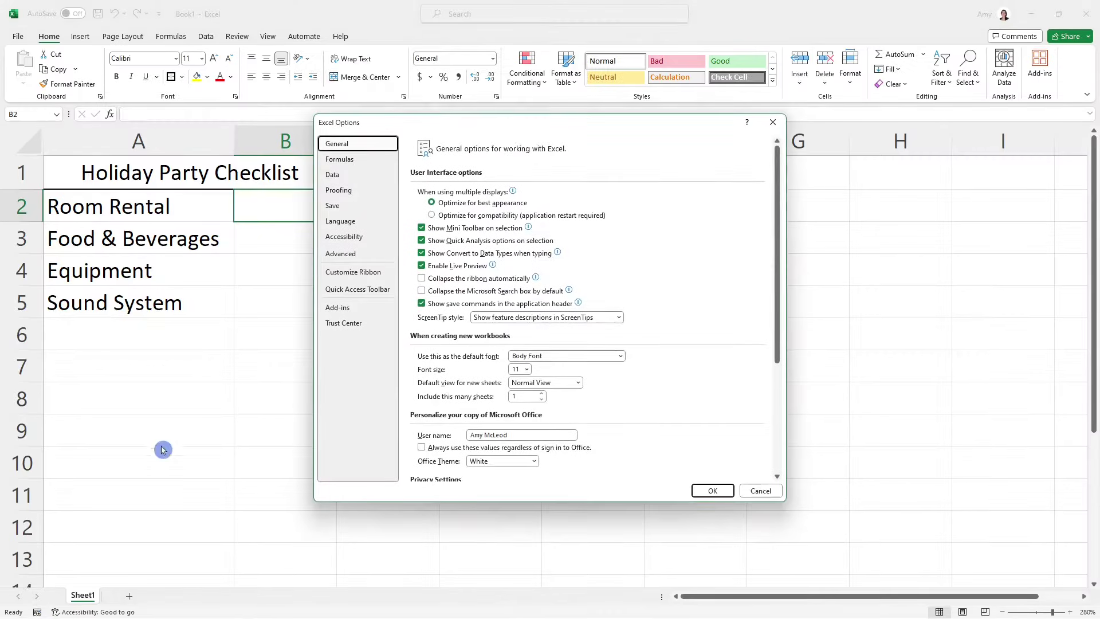
pyautogui.click(377, 272)
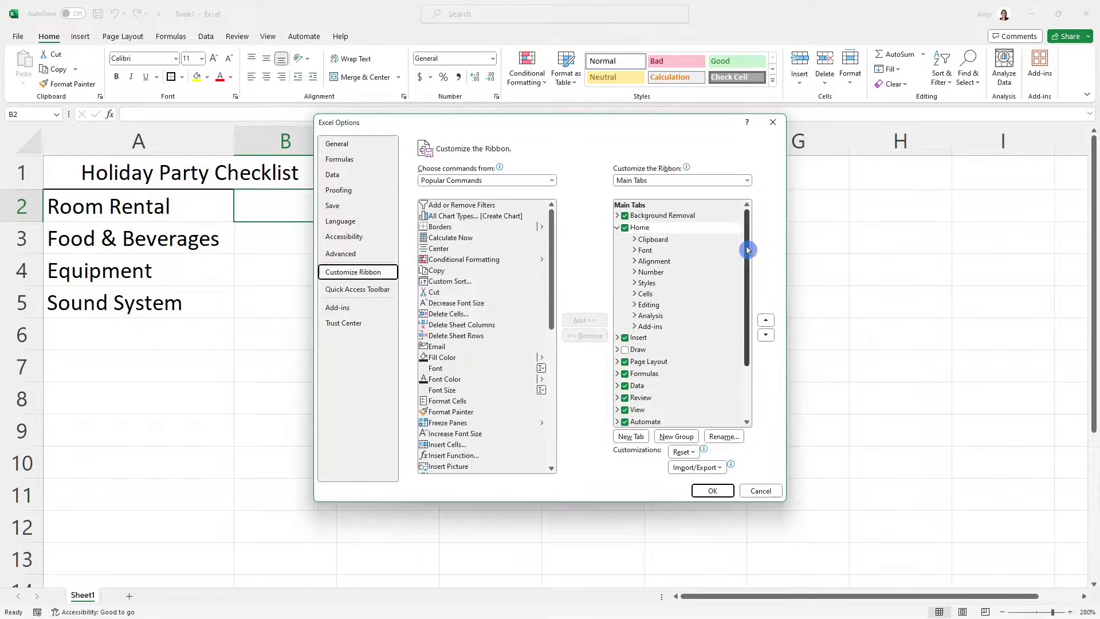
pyautogui.moveTo(747, 251); pyautogui.dragTo(762, 309)
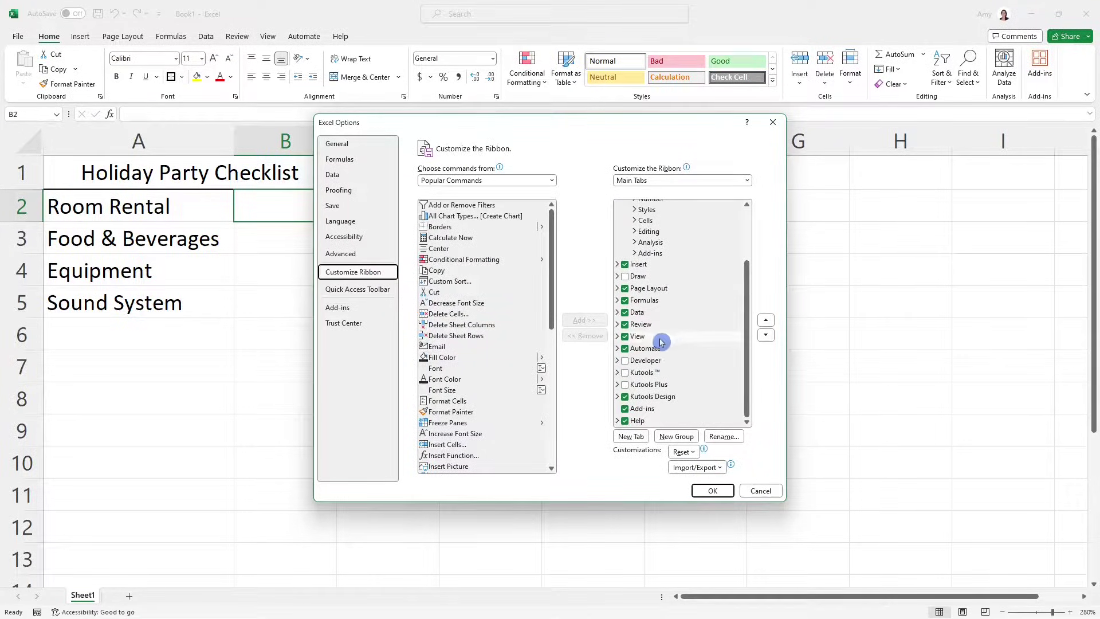
pyautogui.click(625, 360)
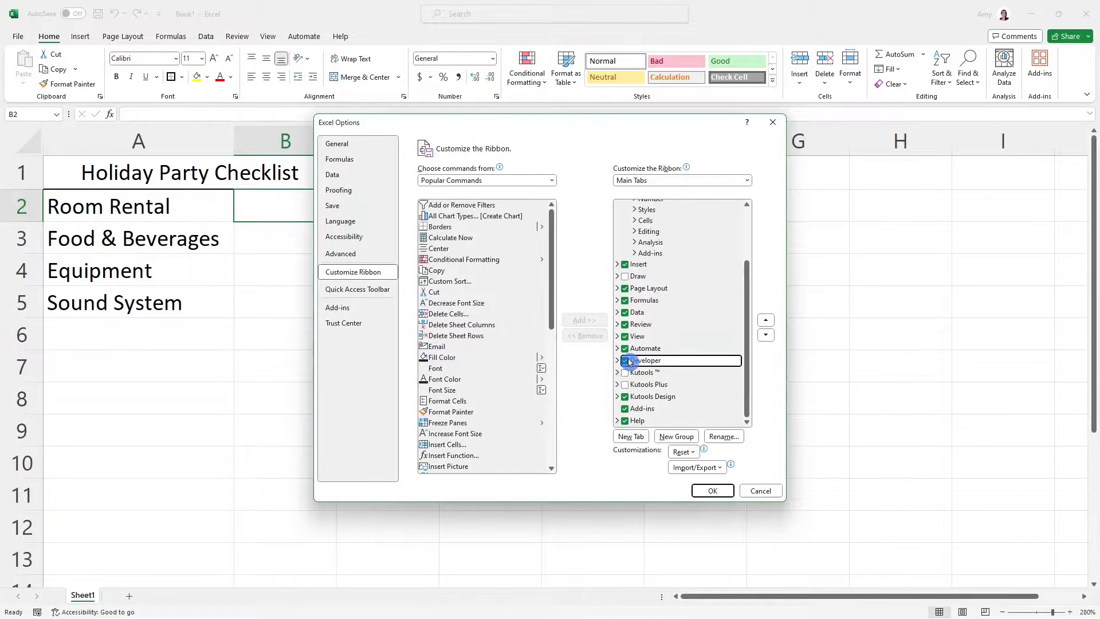
pyautogui.click(710, 491)
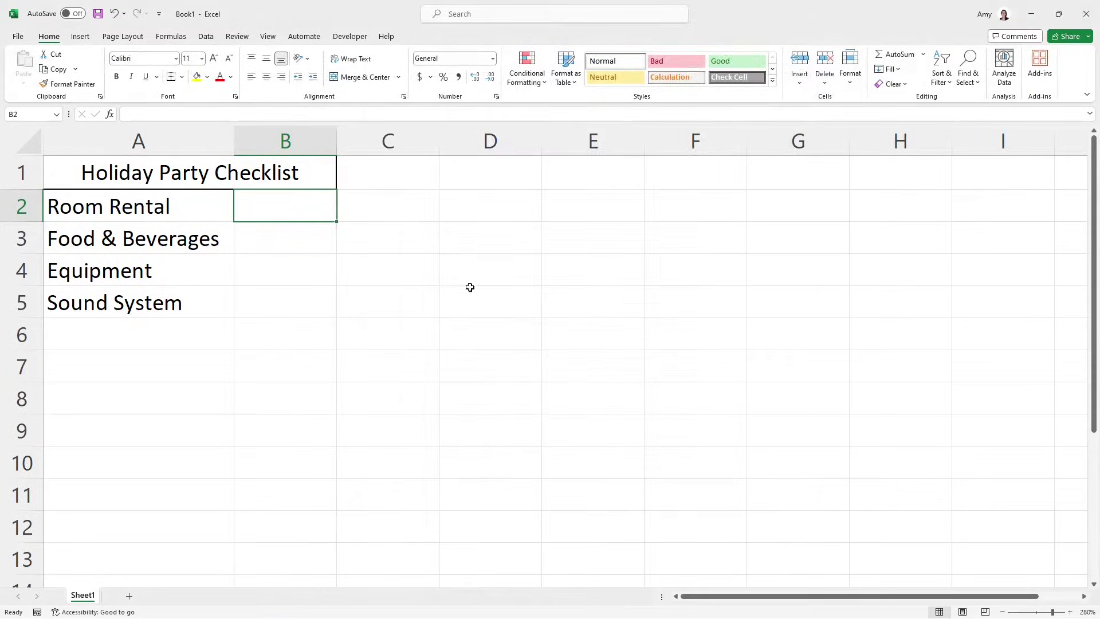
# Insert a form-control check box into cell B2 beside Room Rental
pyautogui.click(356, 37)
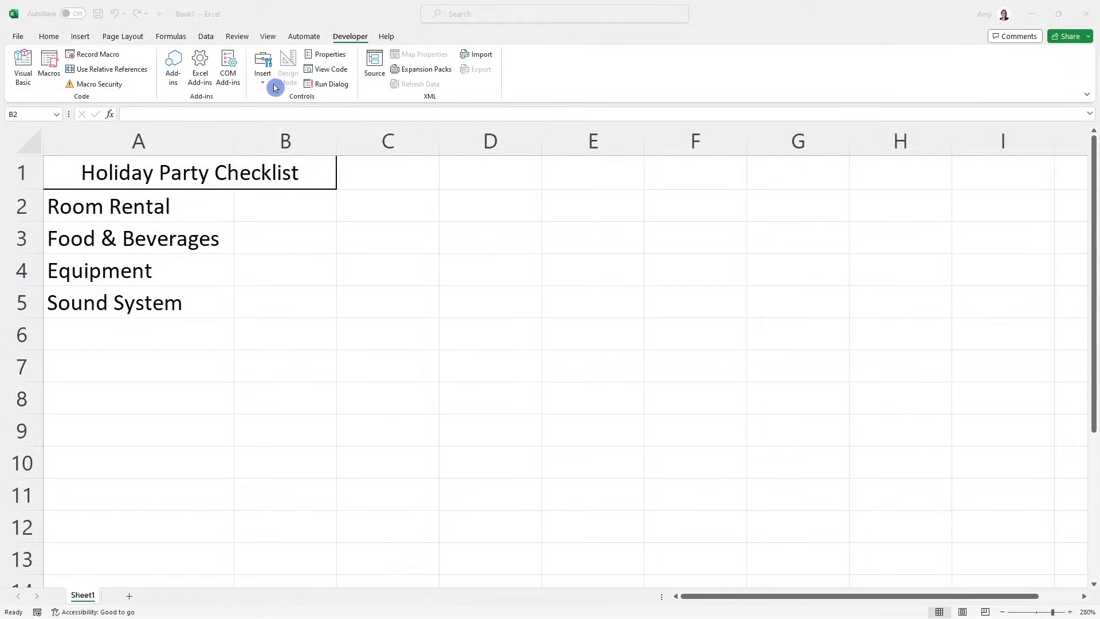
pyautogui.click(263, 83)
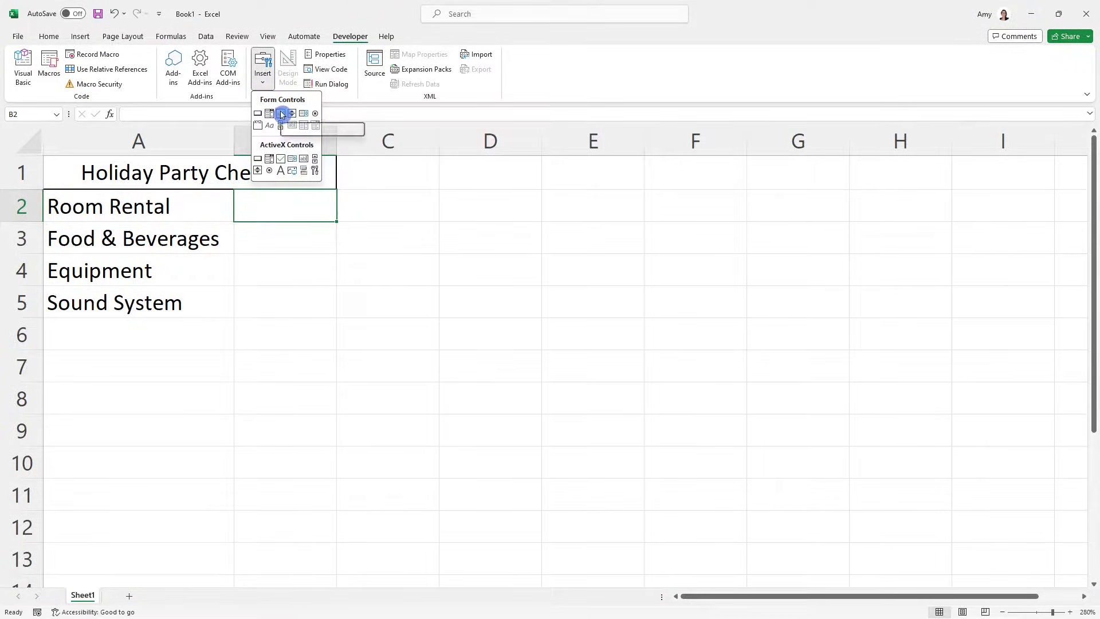
pyautogui.click(282, 114)
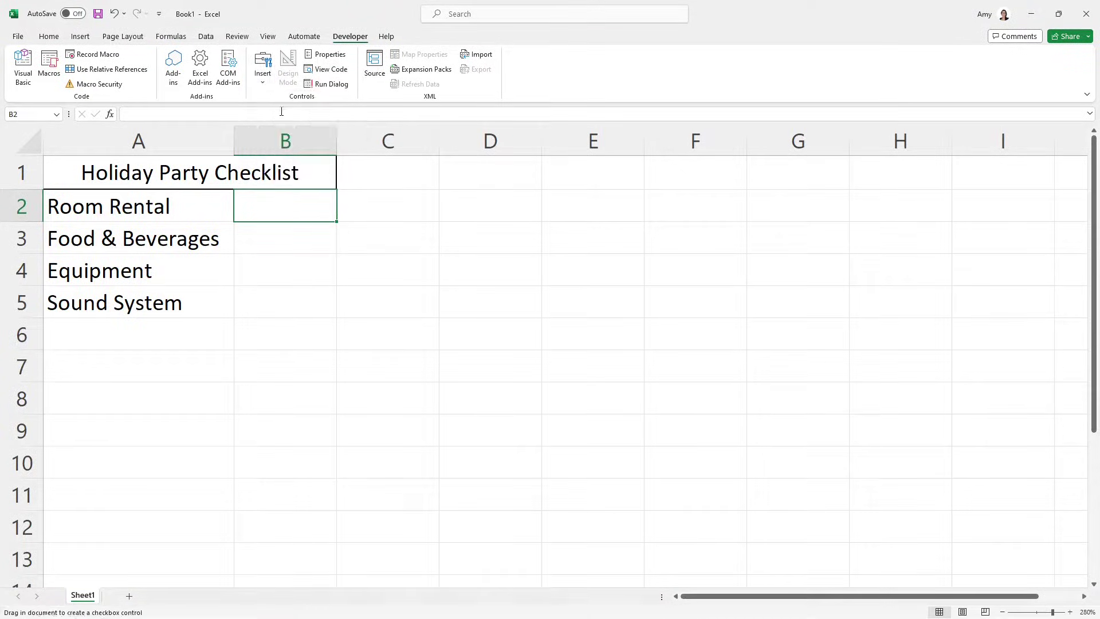
pyautogui.click(265, 194)
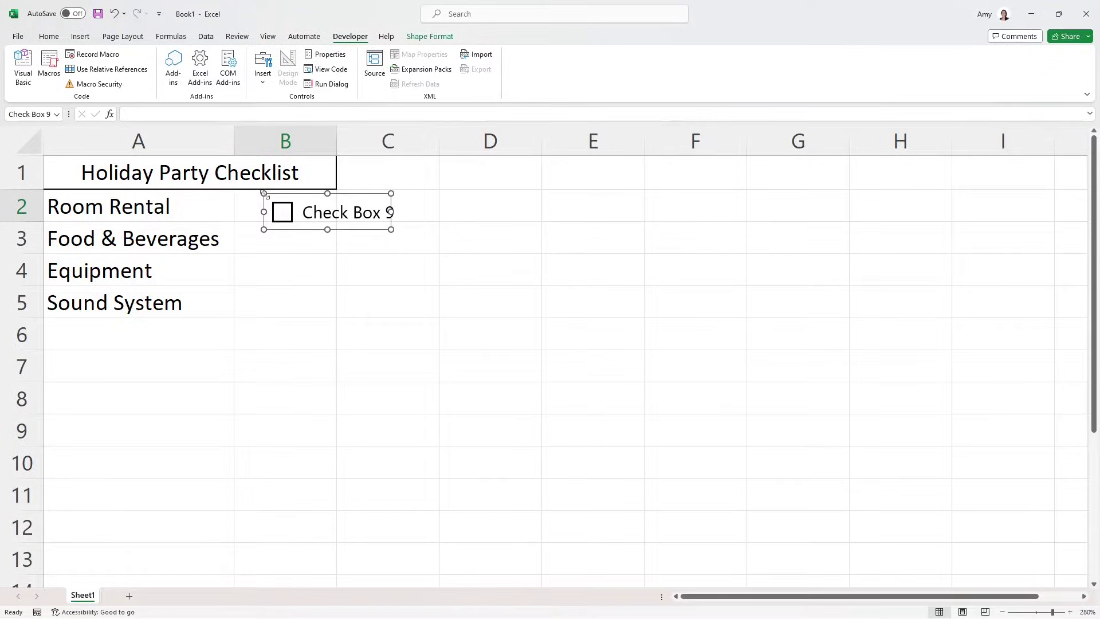
# Widen the B2 checkbox and replace its 'Check Box 9' label with 'Test'
pyautogui.moveTo(391, 213); pyautogui.dragTo(442, 212)
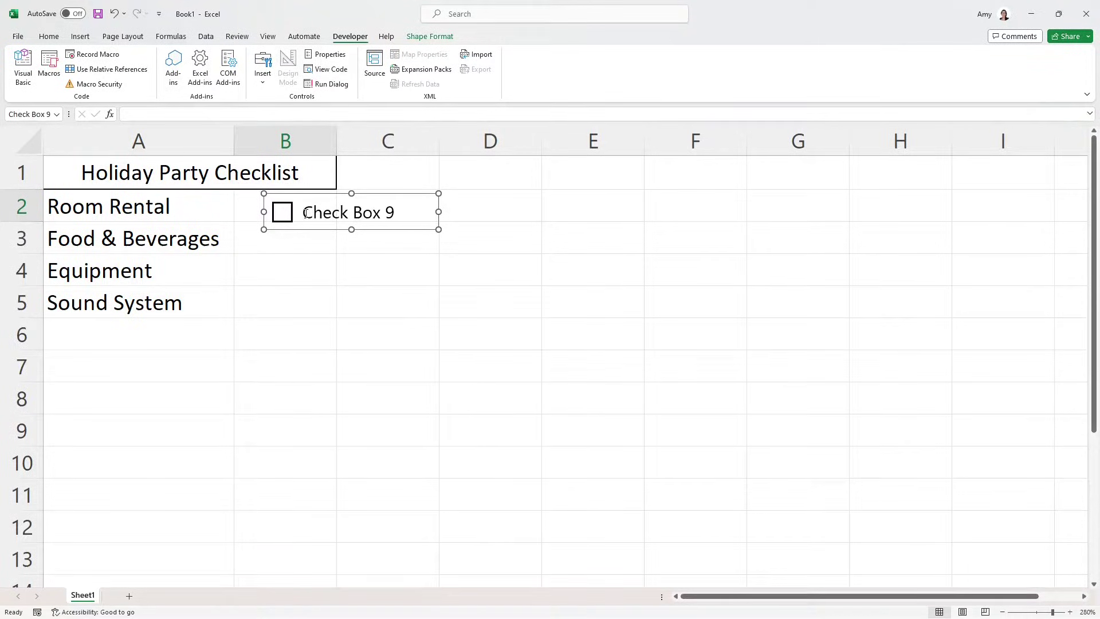
pyautogui.click(306, 212)
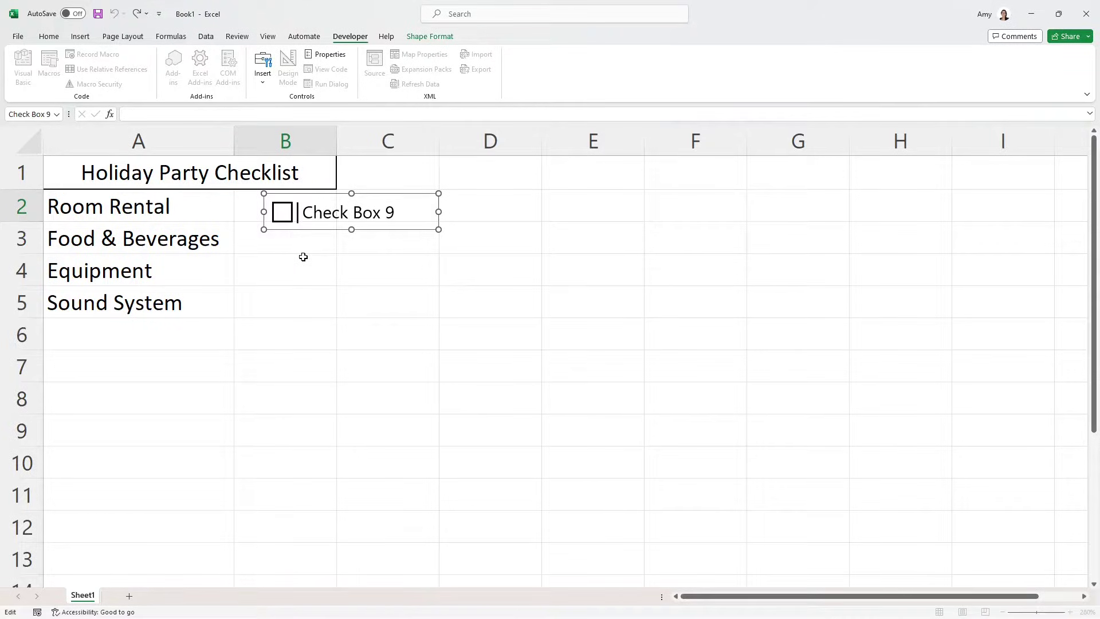
pyautogui.press('Delete')
pyautogui.press('Delete')
pyautogui.press('Delete')
pyautogui.press('Delete')
pyautogui.press('Delete')
pyautogui.press('Delete')
pyautogui.press('Delete')
pyautogui.press('Delete')
pyautogui.press('Delete')
pyautogui.press('Delete')
pyautogui.press('Delete')
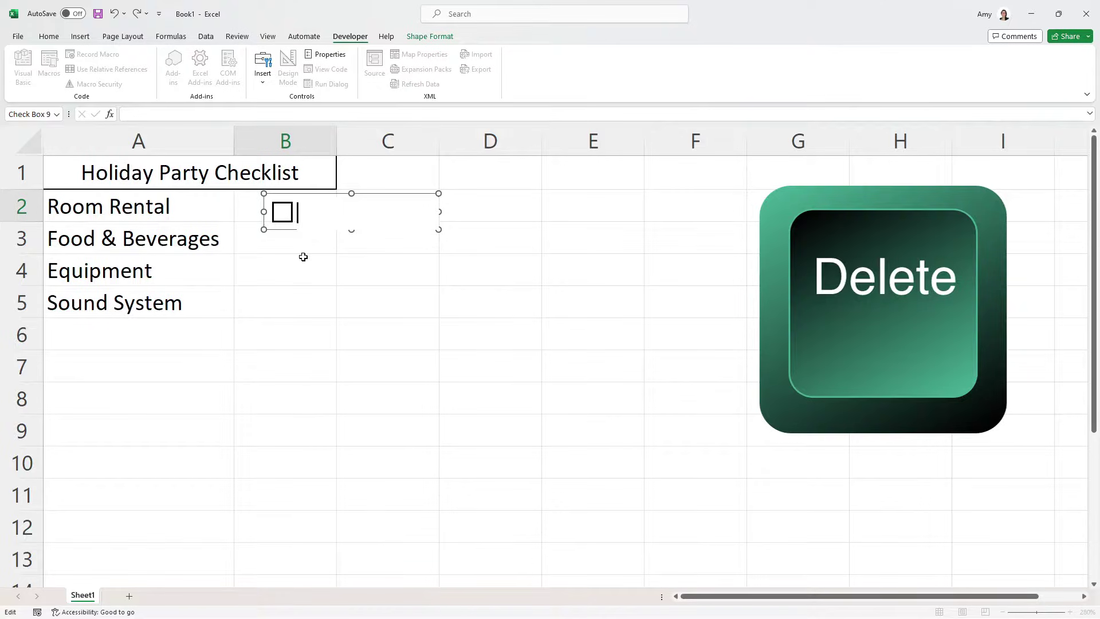
pyautogui.hotkey('ctrl', 'z')
pyautogui.hotkey('ctrl', 'y')
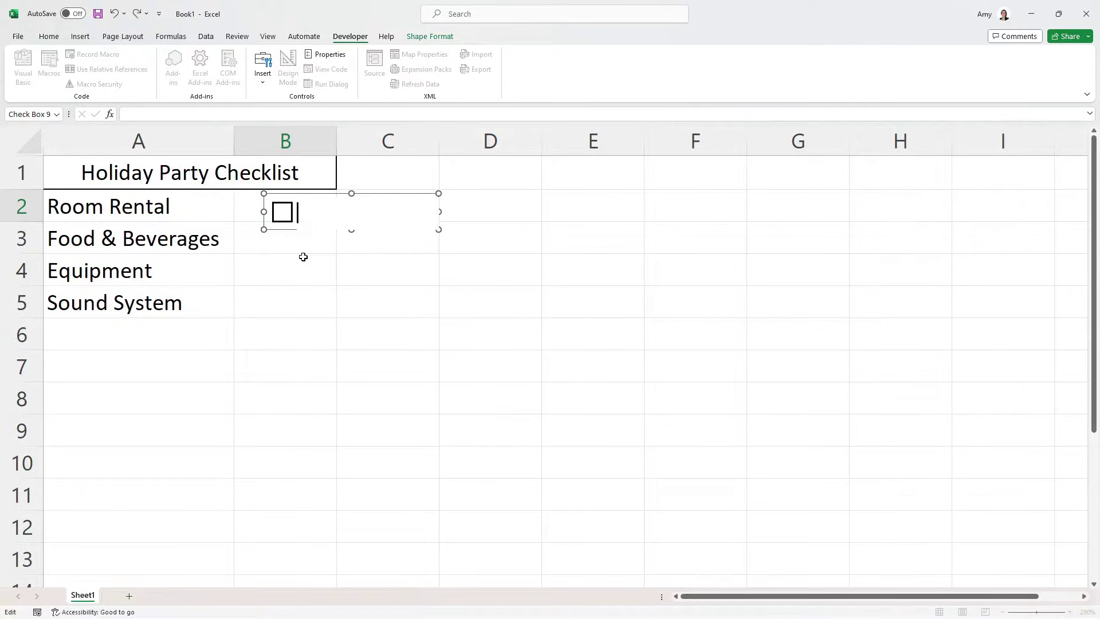
pyautogui.hotkey('ctrl', 'z')
pyautogui.hotkey('ctrl', 'y')
pyautogui.hotkey('ctrl', 'z')
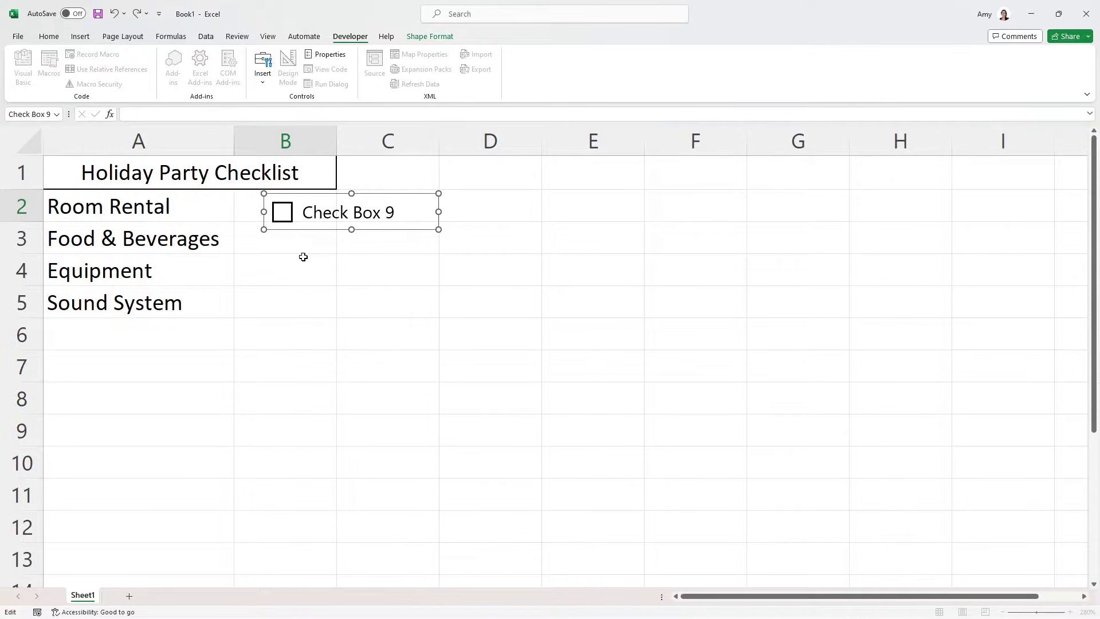
pyautogui.press('Right')
pyautogui.press('Right')
pyautogui.press('Right')
pyautogui.press('Right')
pyautogui.hotkey('ctrl', 'a')
pyautogui.write('Test')
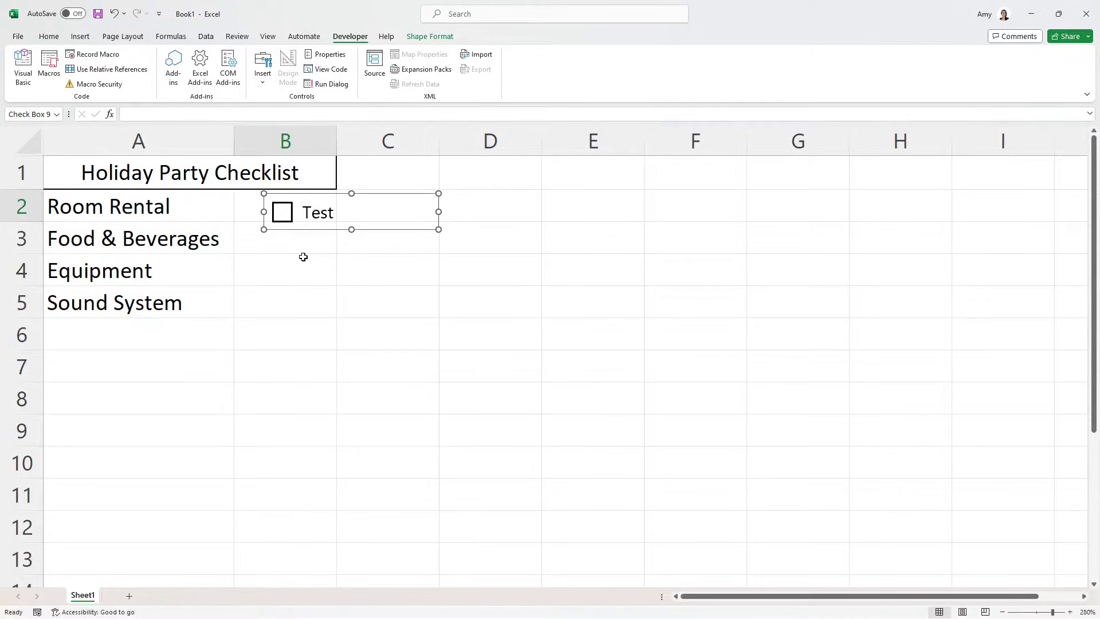
pyautogui.press('Tab')
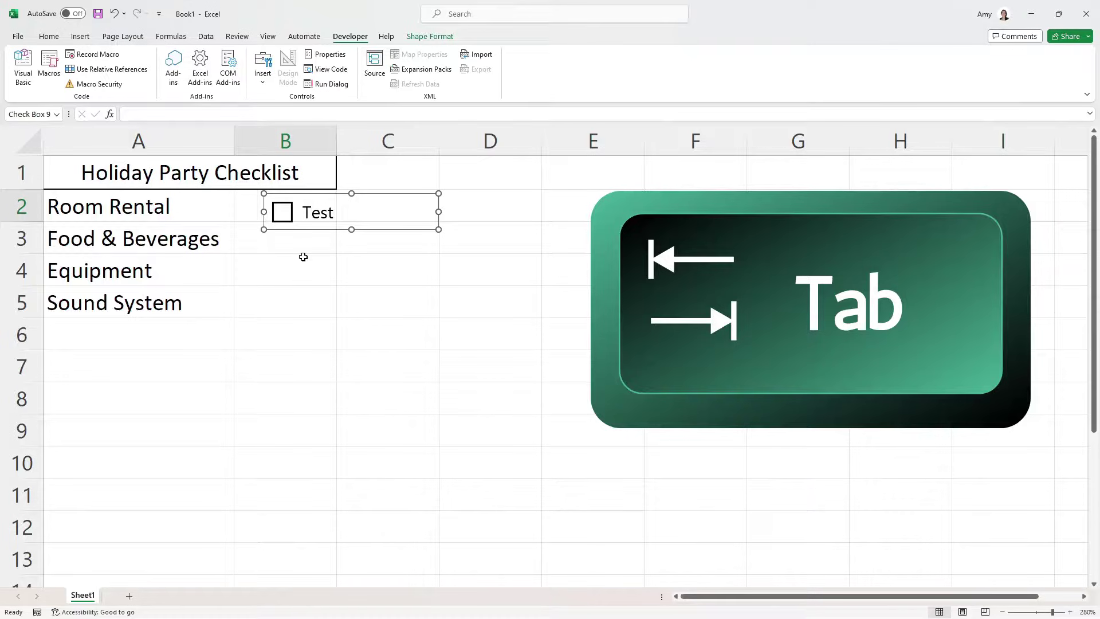
pyautogui.click(303, 257)
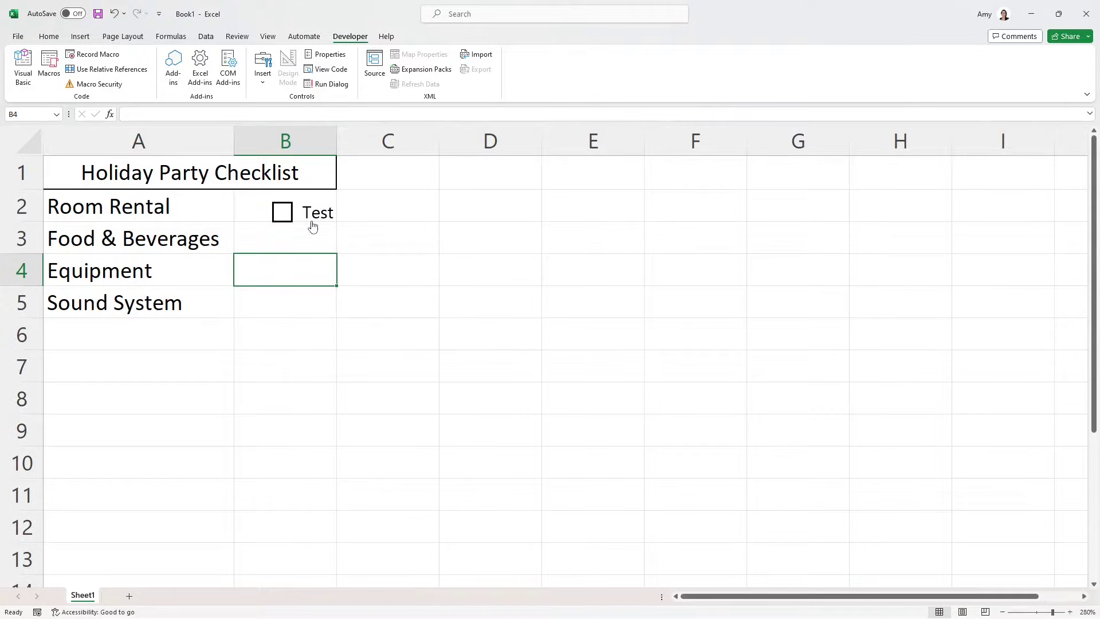
# Delete the 'Test' label from the B2 checkbox so only the empty box remains
pyautogui.rightClick(310, 218)
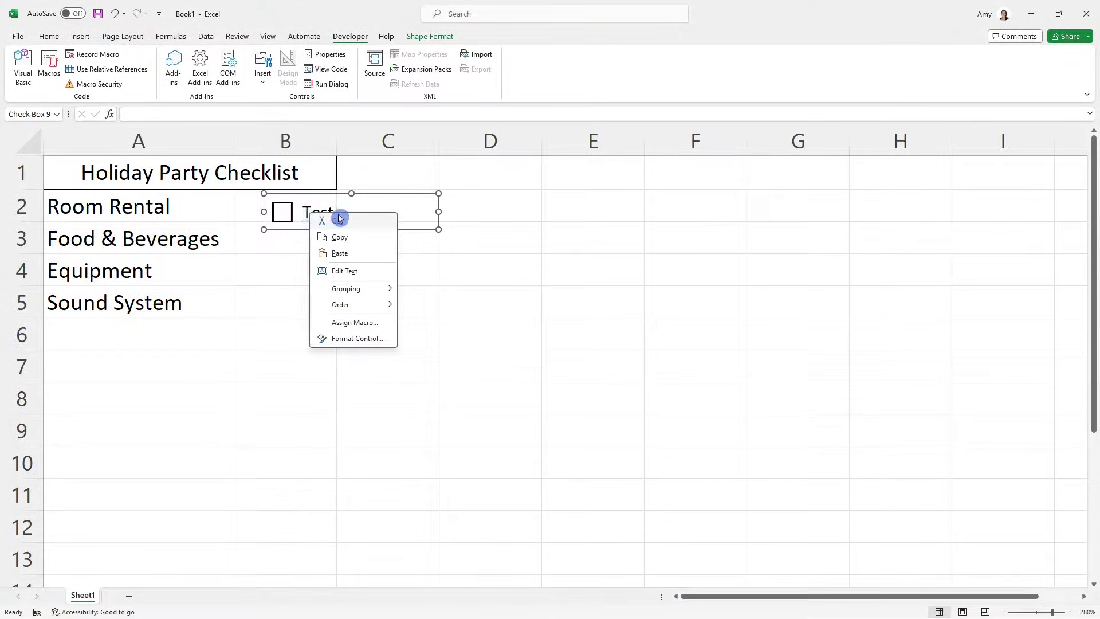
pyautogui.click(366, 276)
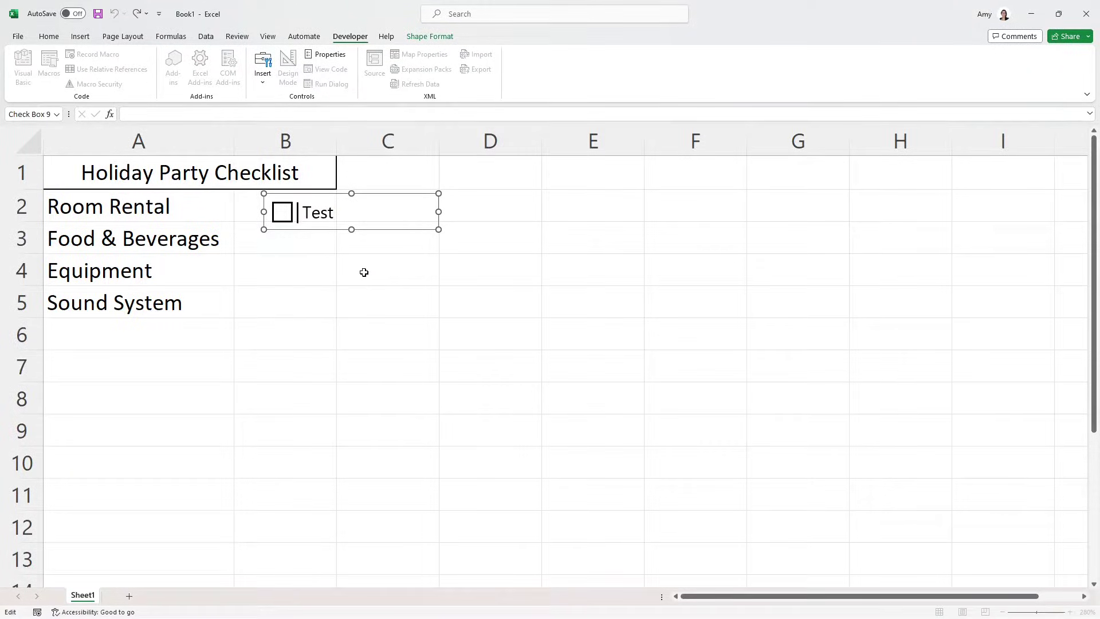
pyautogui.press('Delete')
pyautogui.press('Delete')
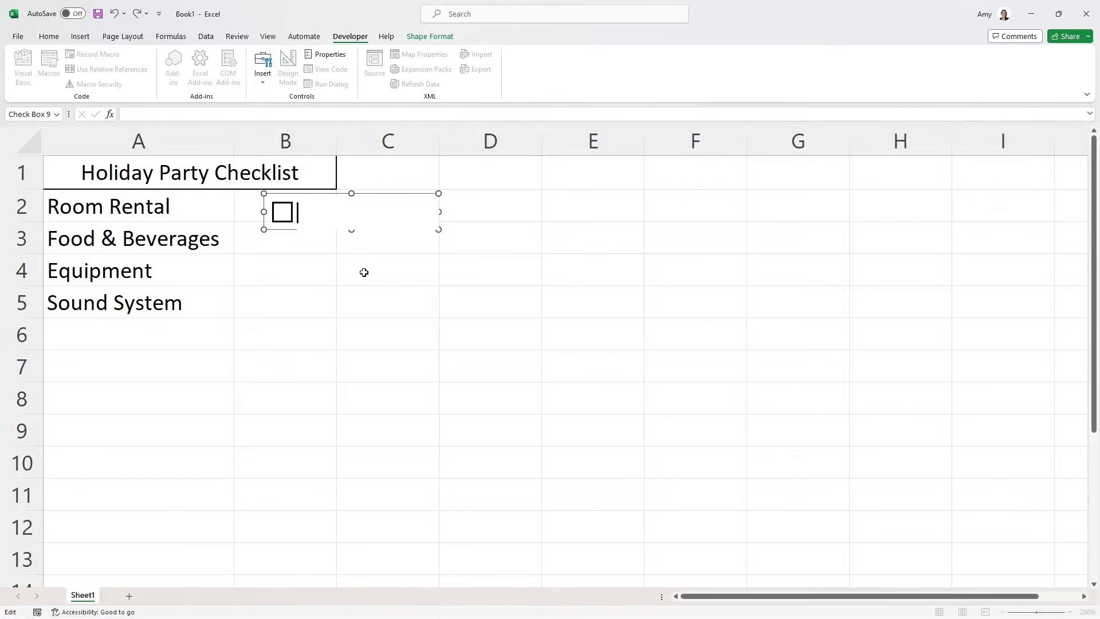
pyautogui.hotkey('ctrl', 'z')
pyautogui.press('Delete')
pyautogui.press('Delete')
pyautogui.press('Delete')
pyautogui.press('Delete')
pyautogui.hotkey('ctrl', 'z')
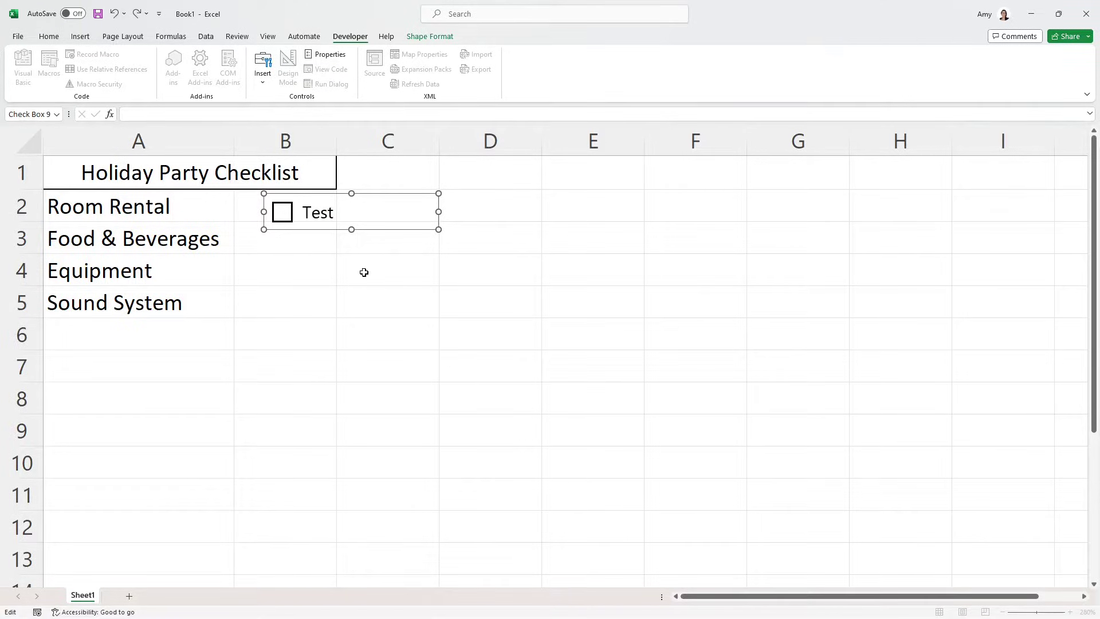
pyautogui.press('Delete')
pyautogui.press('Delete')
pyautogui.press('Delete')
pyautogui.press('Delete')
pyautogui.press('Escape')
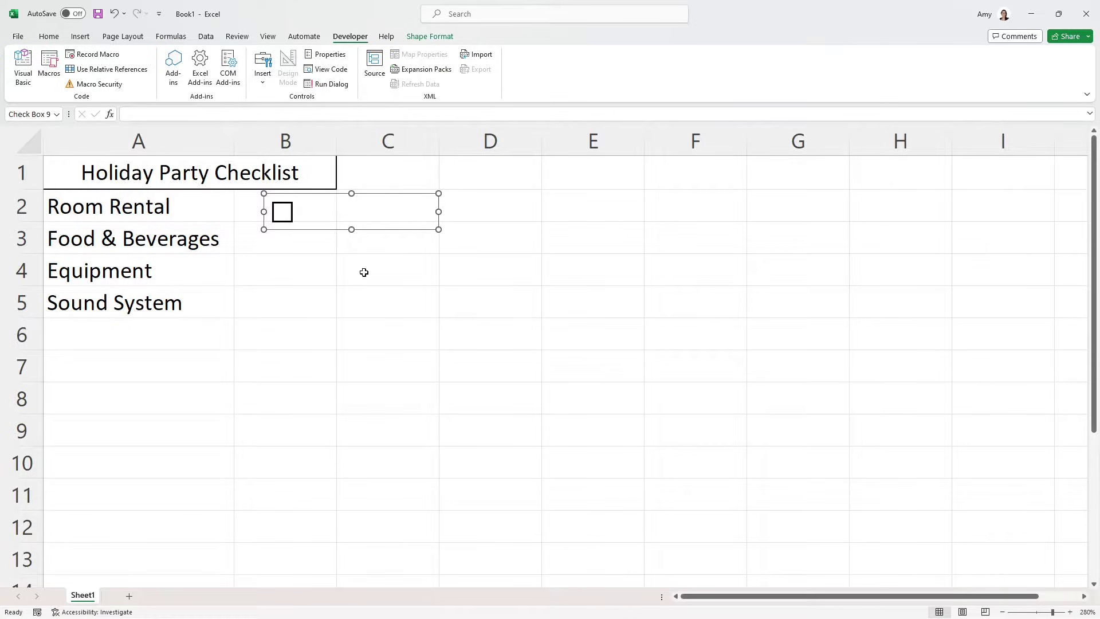
pyautogui.click(307, 251)
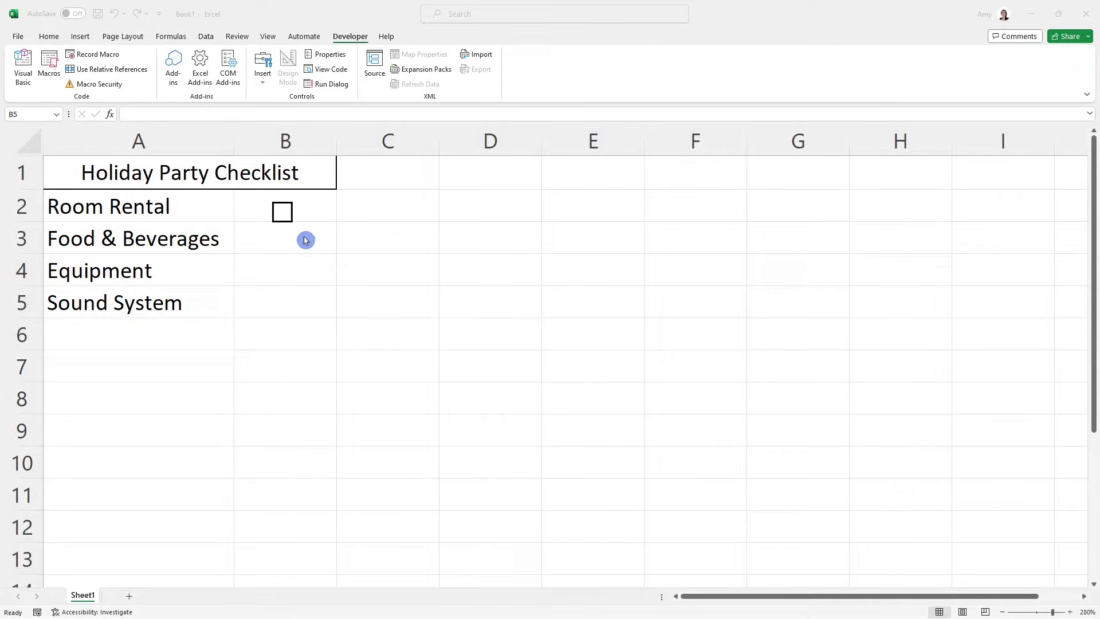
# Shrink the checkbox frame to just the box and nudge it to sit centred in B2
pyautogui.click(287, 215)
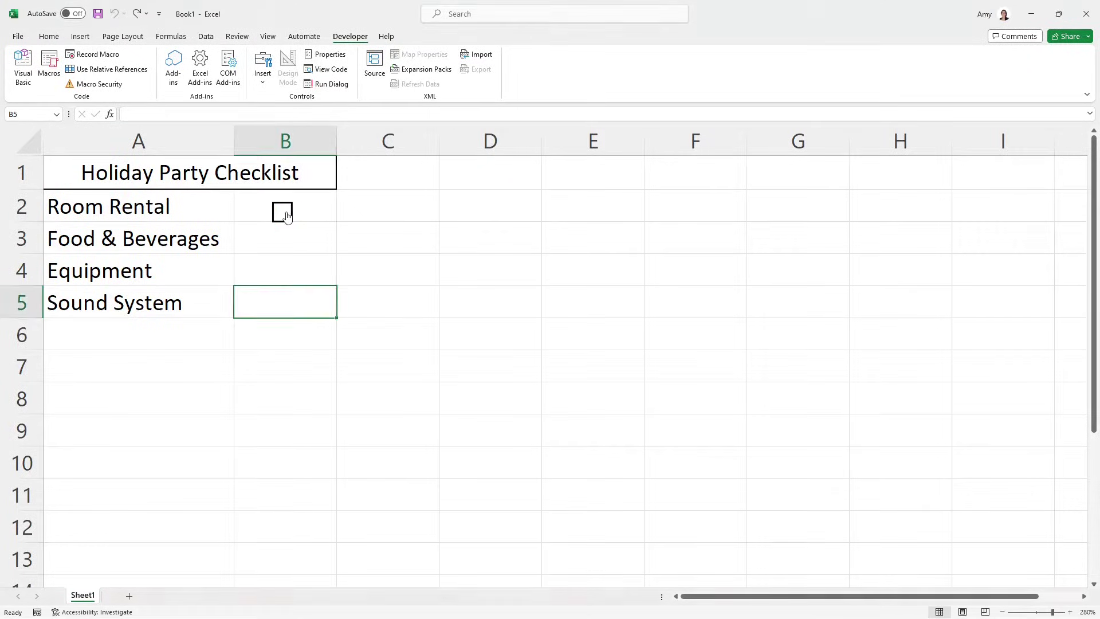
pyautogui.keyDown('ctrl'); pyautogui.click(287, 214); pyautogui.keyUp('ctrl')
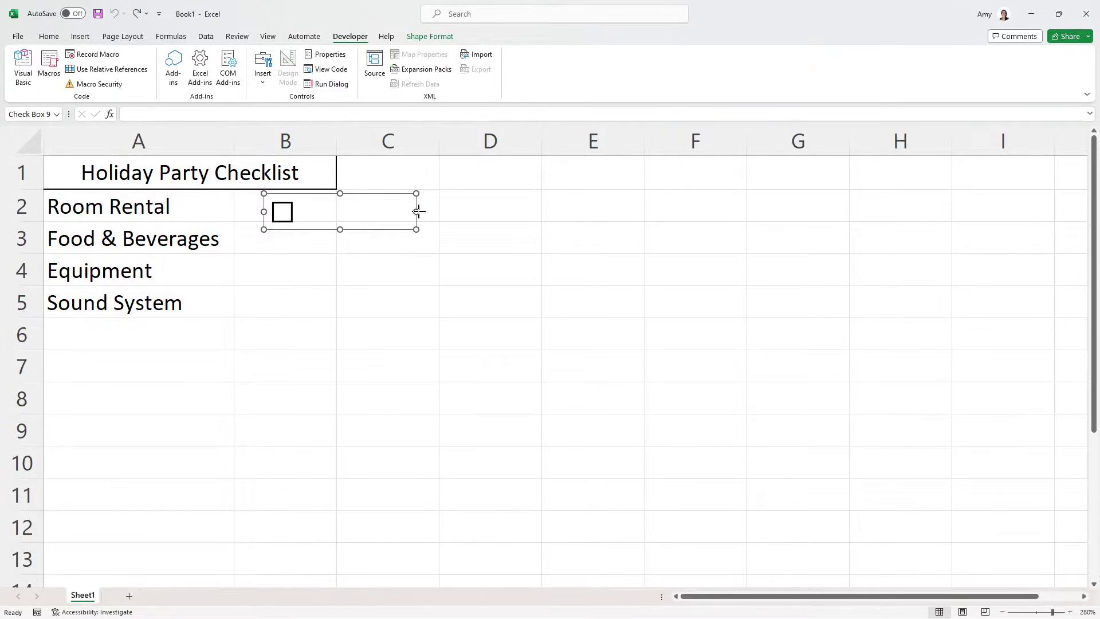
pyautogui.moveTo(417, 211); pyautogui.dragTo(303, 219)
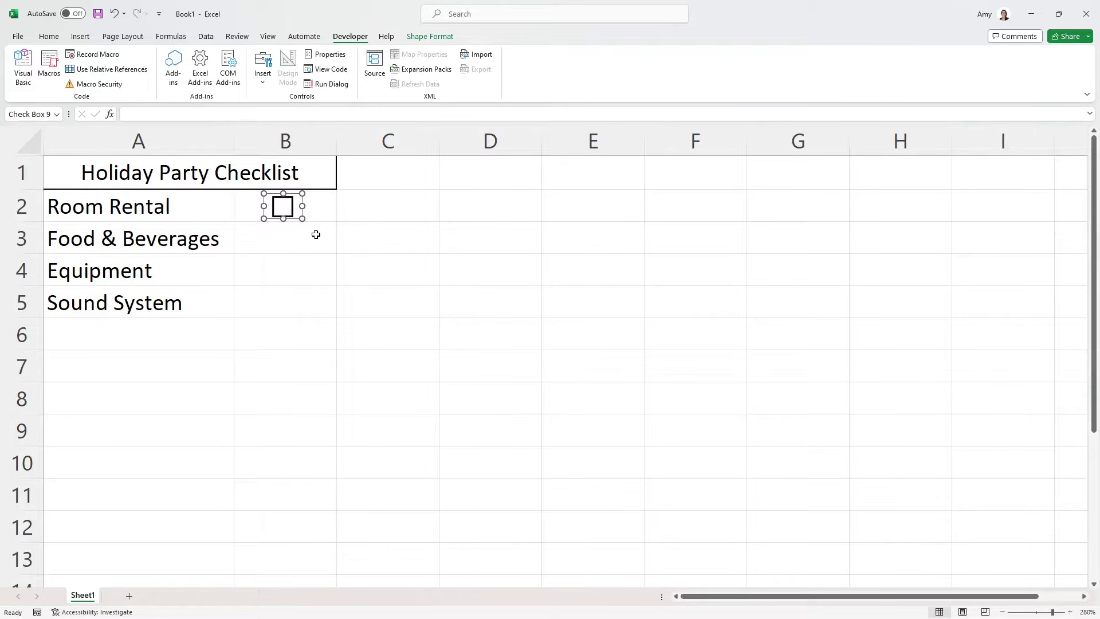
pyautogui.press('Right')
pyautogui.press('Right')
pyautogui.press('Right')
pyautogui.press('Right')
pyautogui.press('Right')
pyautogui.press('Up')
pyautogui.press('Left')
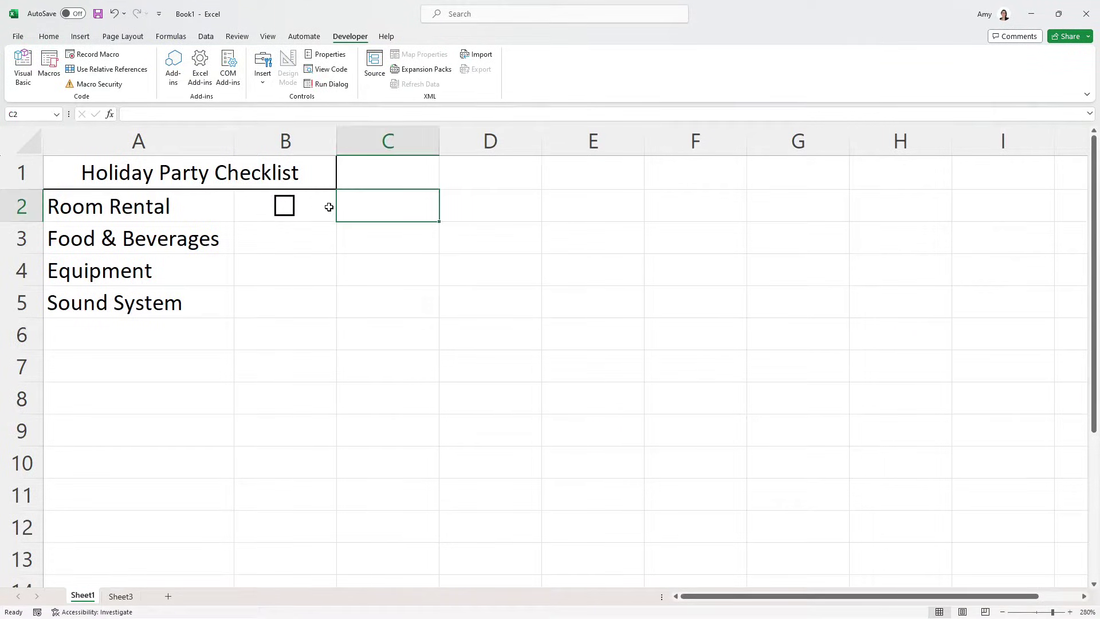
# Fill the B2 checkbox down through B5 so rows 3 to 5 each get one
pyautogui.click(329, 207)
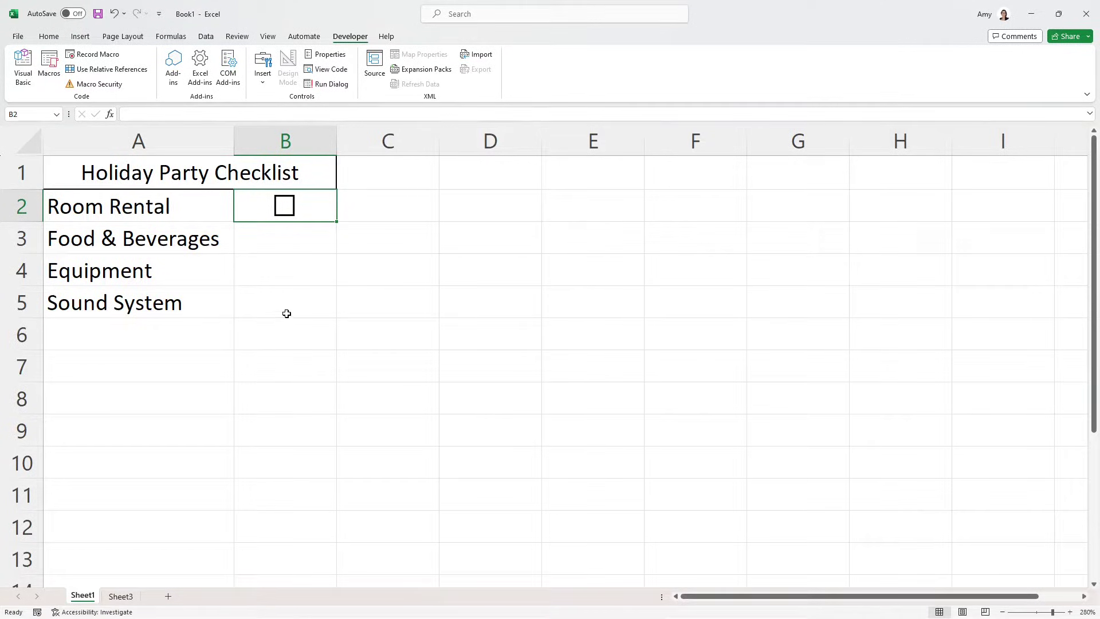
pyautogui.moveTo(338, 221); pyautogui.dragTo(330, 318)
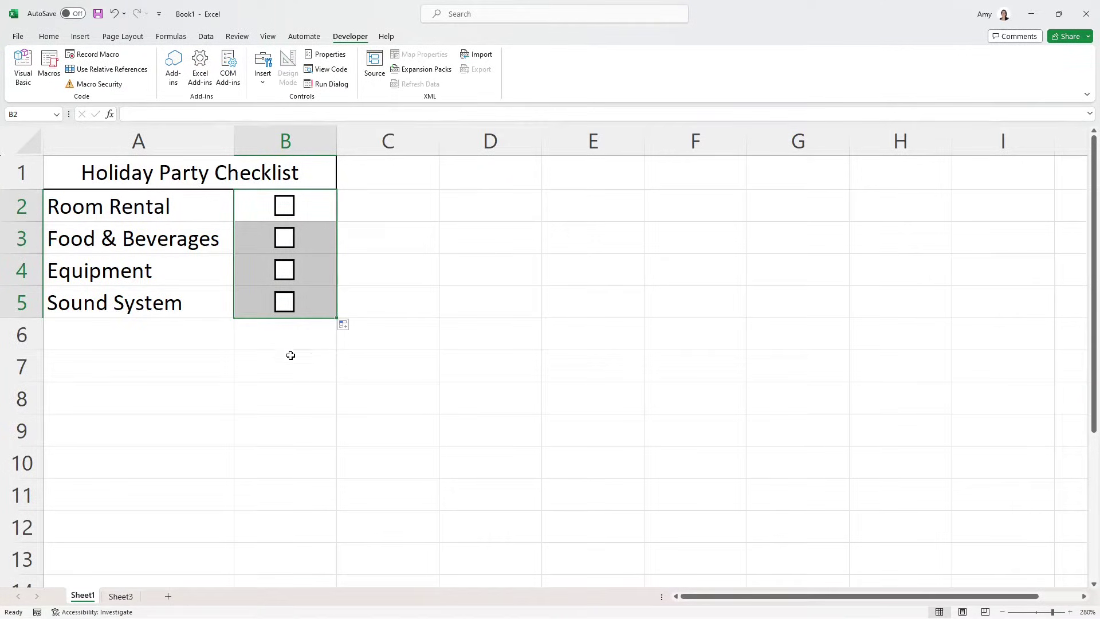
pyautogui.click(290, 336)
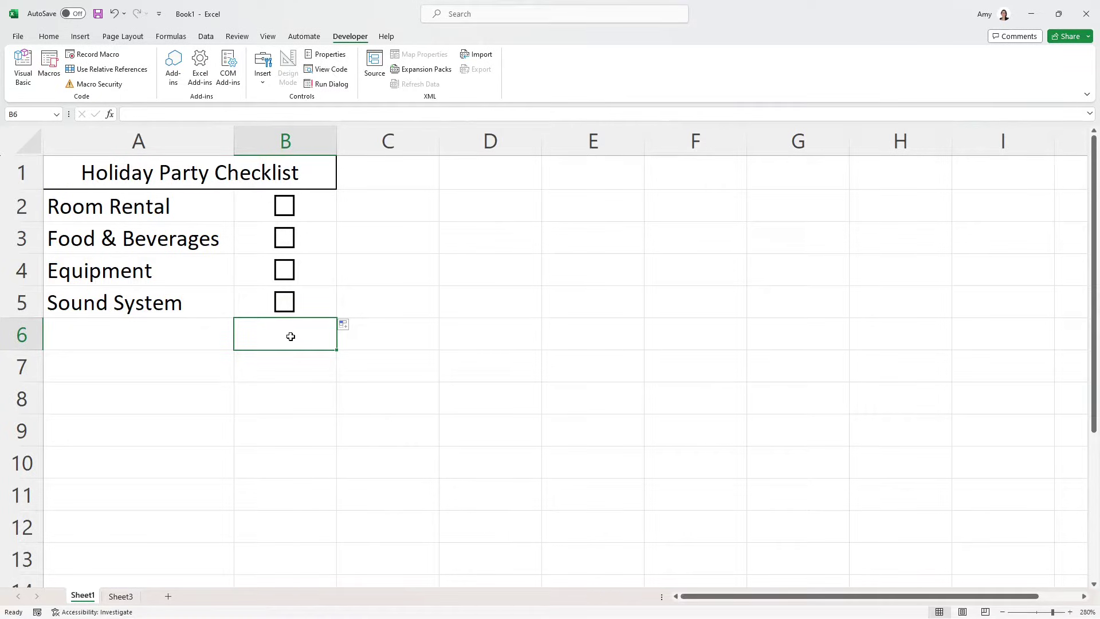
# Clear Sound System from A5, showing the B5 checkbox stays behind
pyautogui.click(312, 310)
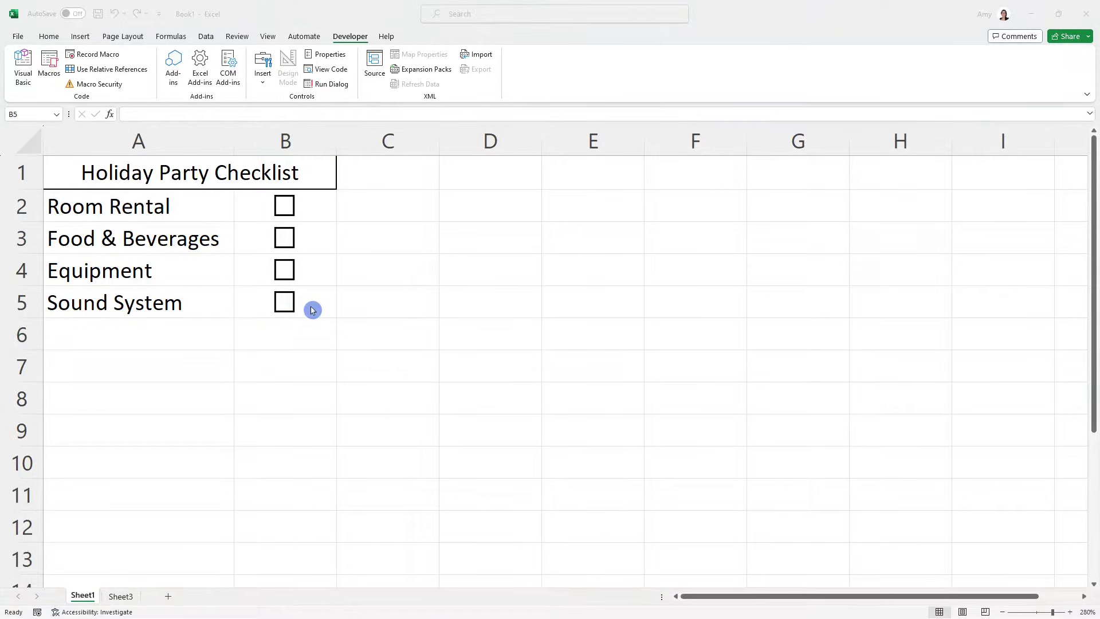
pyautogui.click(170, 308)
pyautogui.press('Delete')
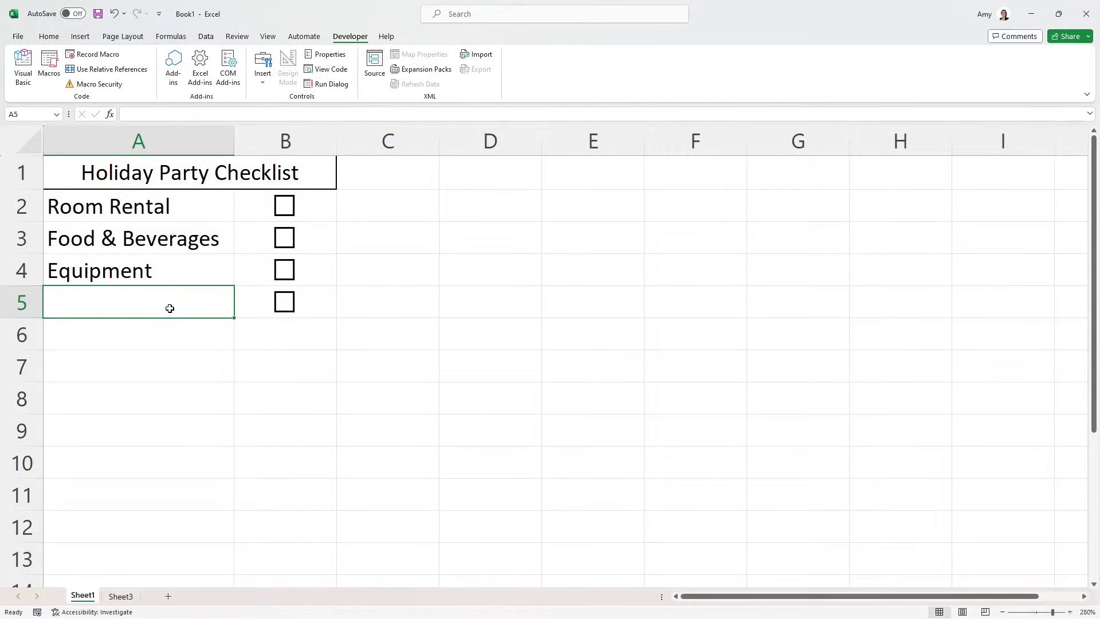
pyautogui.click(313, 308)
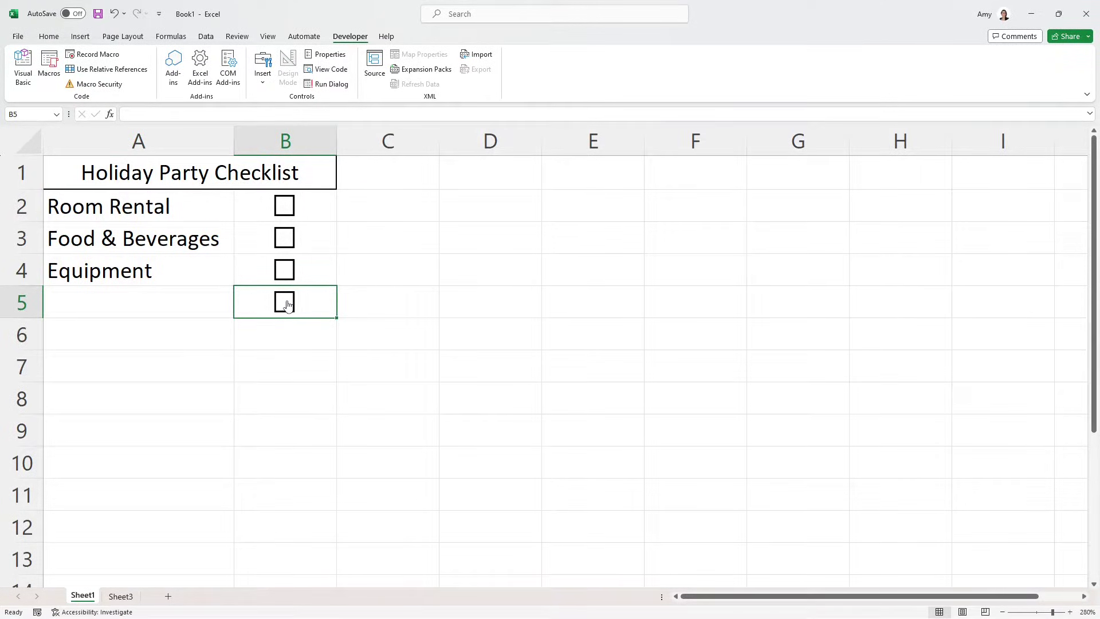
# Delete the old checkboxes in B5, then in B2, B3 and B4
pyautogui.keyDown('ctrl'); pyautogui.click(287, 305); pyautogui.keyUp('ctrl')
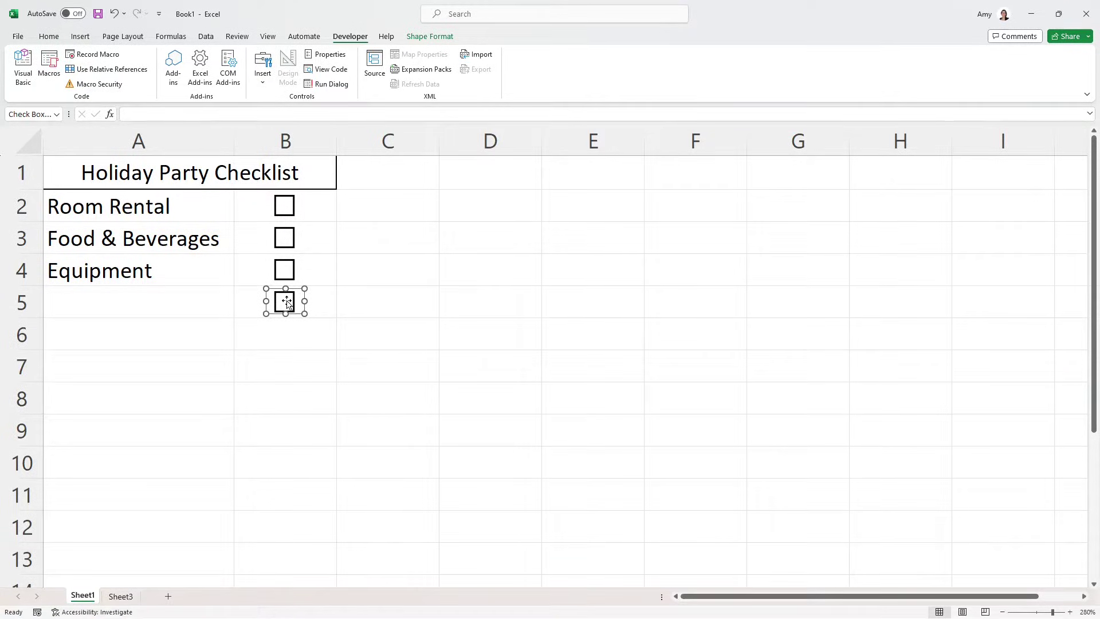
pyautogui.press('Delete')
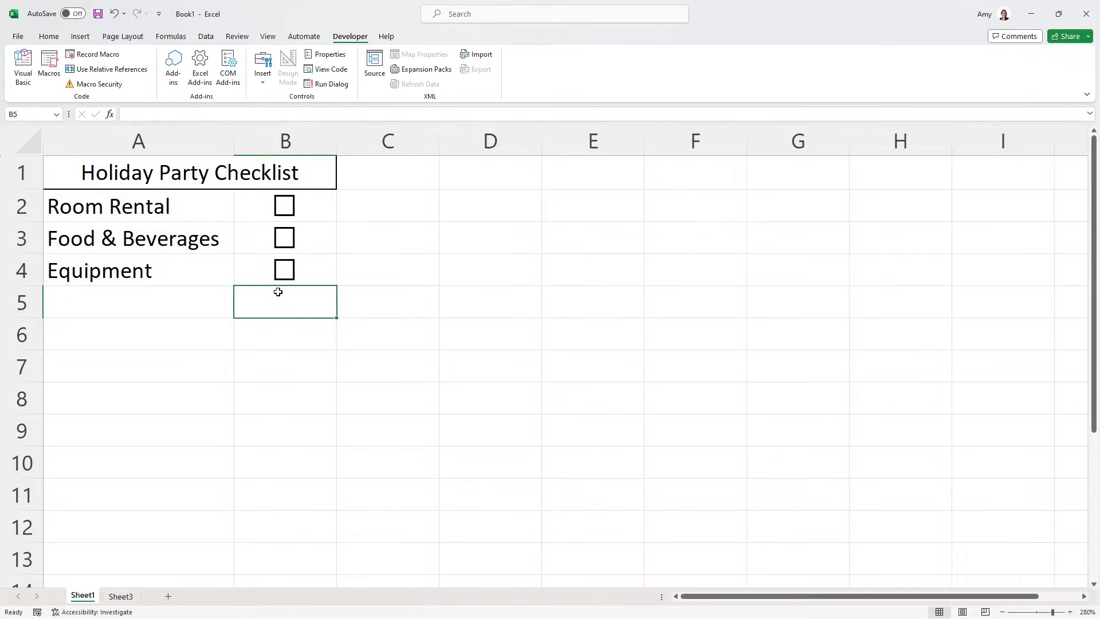
pyautogui.keyDown('ctrl'); pyautogui.click(286, 208); pyautogui.keyUp('ctrl')
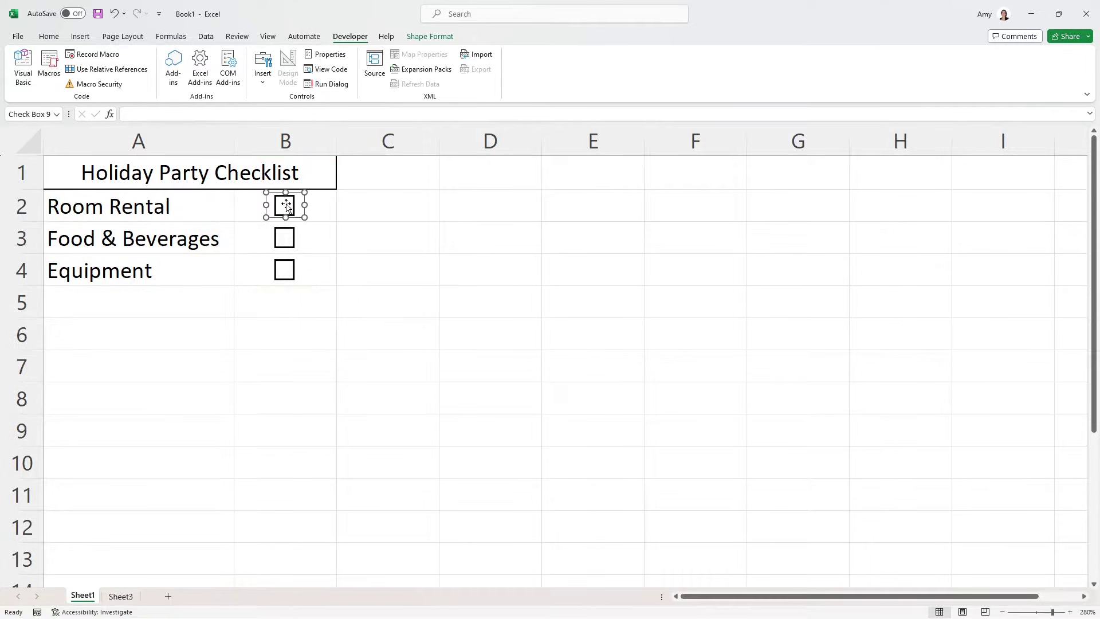
pyautogui.keyDown('ctrl'); pyautogui.click(285, 237); pyautogui.keyUp('ctrl')
pyautogui.keyDown('ctrl'); pyautogui.click(285, 268); pyautogui.keyUp('ctrl')
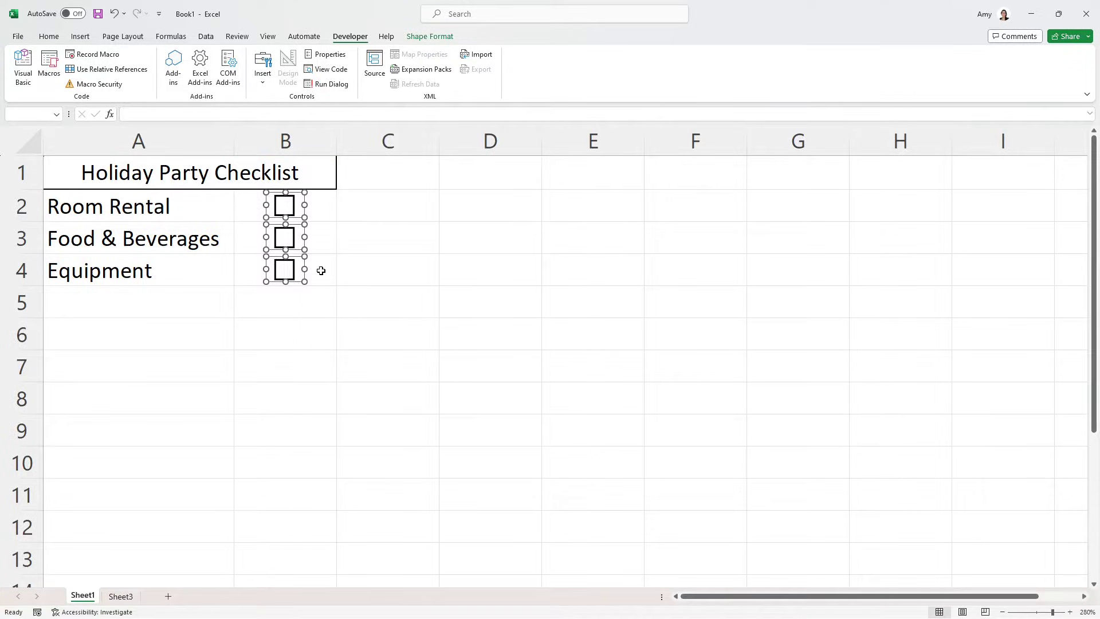
pyautogui.press('Delete')
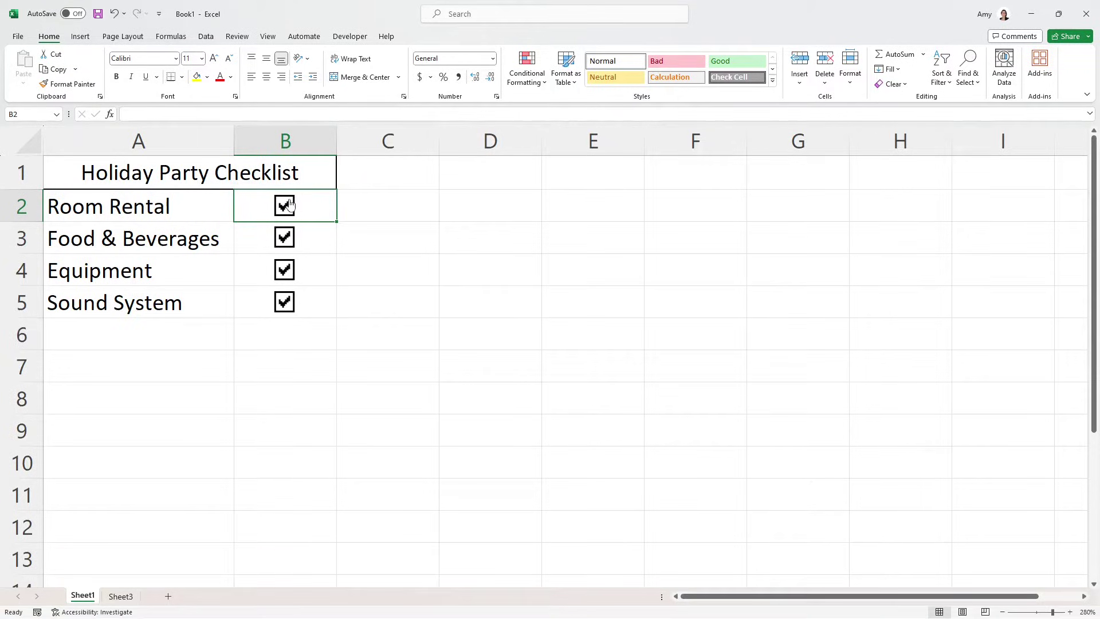
# Link the Room Rental checkbox to cell $B$2, then untick it so B2 shows FALSE
pyautogui.rightClick(289, 210)
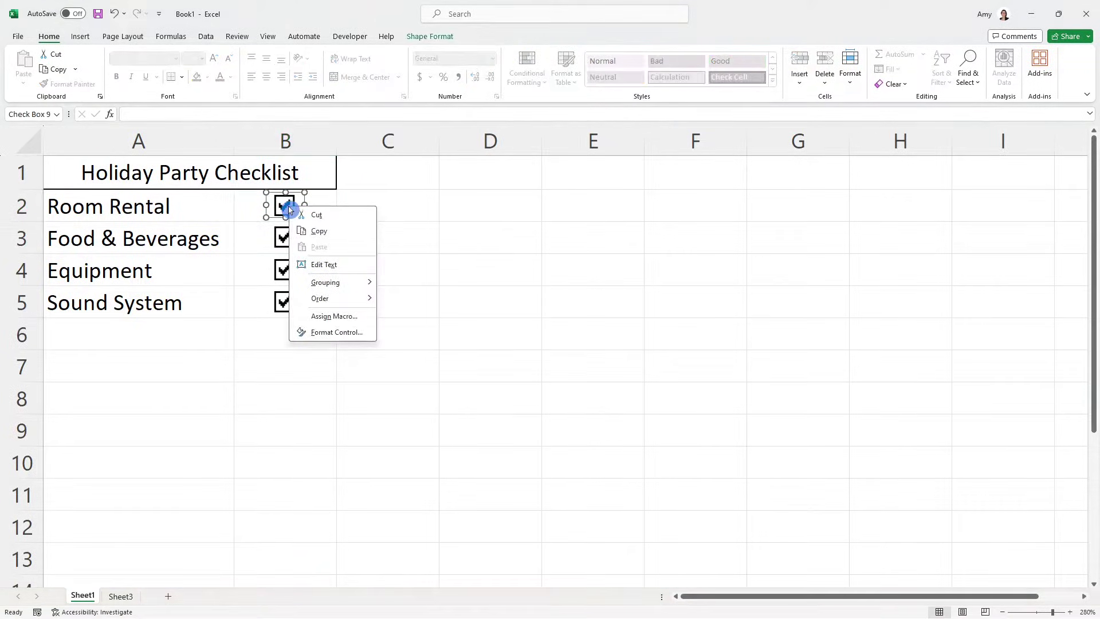
pyautogui.click(343, 332)
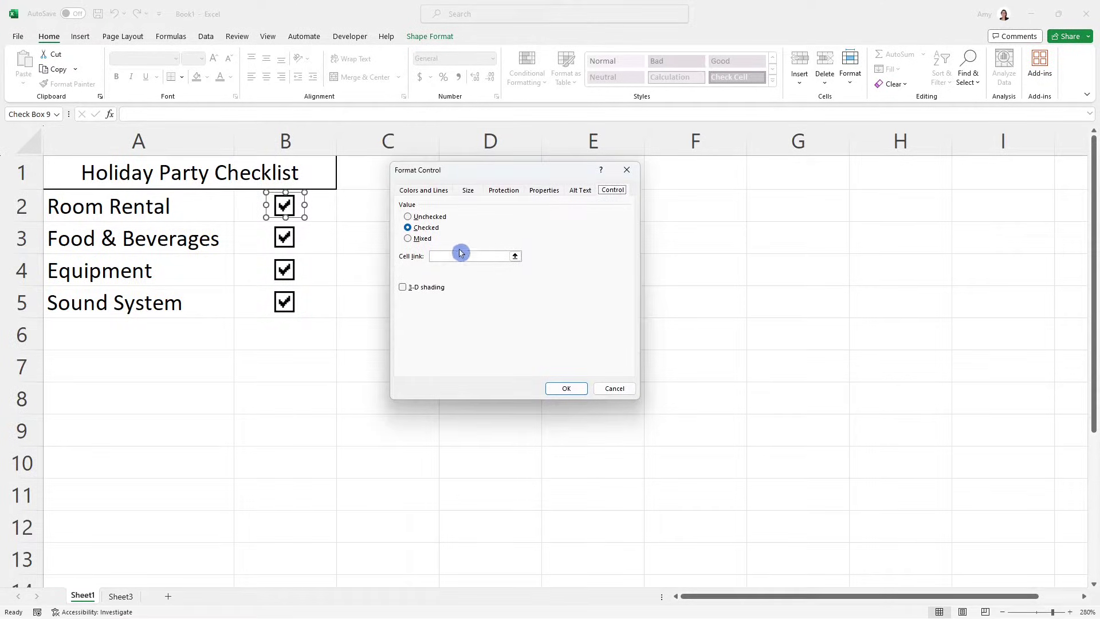
pyautogui.click(515, 258)
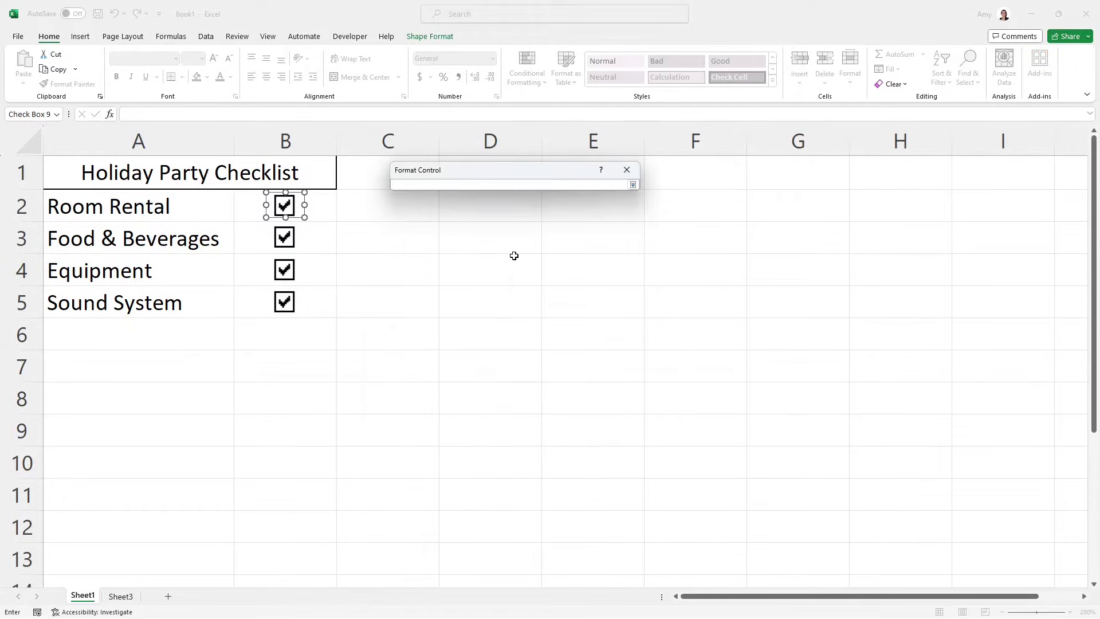
pyautogui.click(328, 205)
pyautogui.click(633, 184)
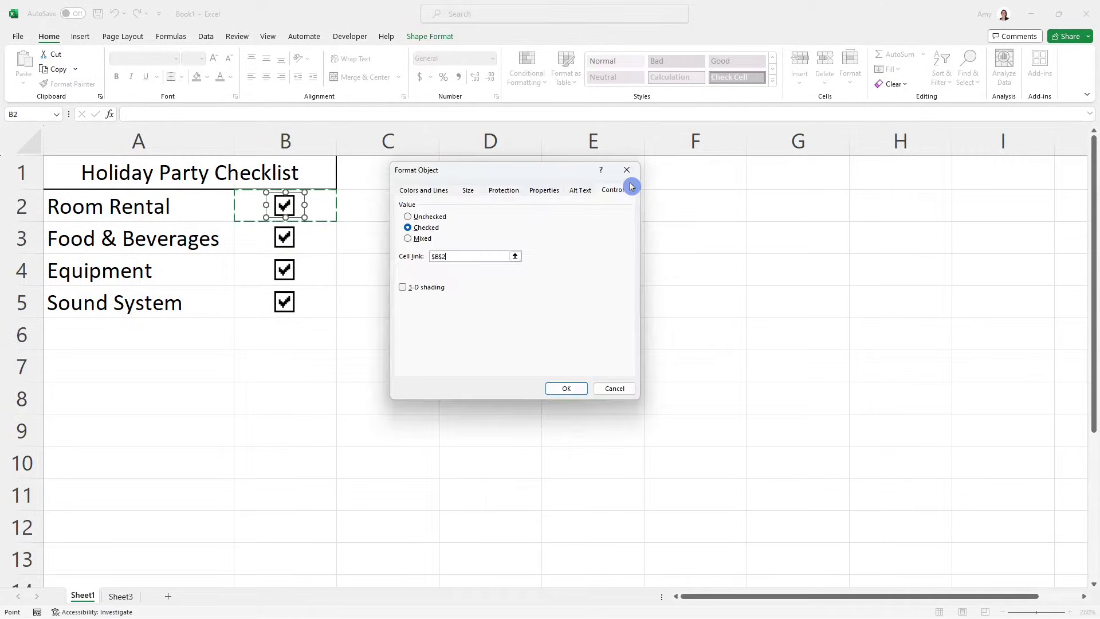
pyautogui.click(580, 389)
pyautogui.click(370, 212)
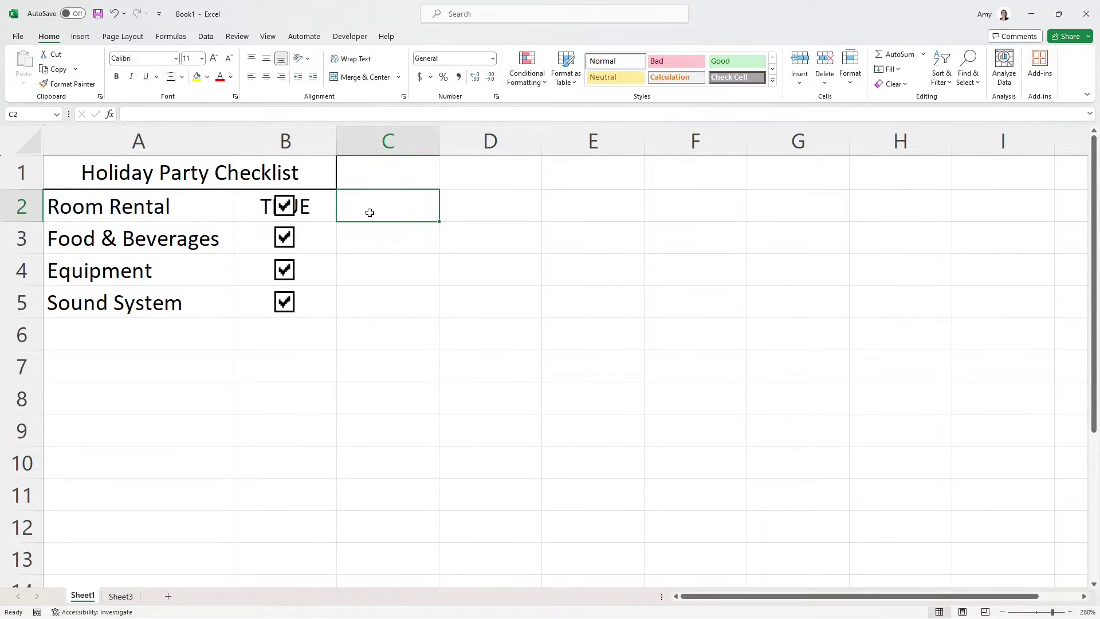
pyautogui.click(310, 210)
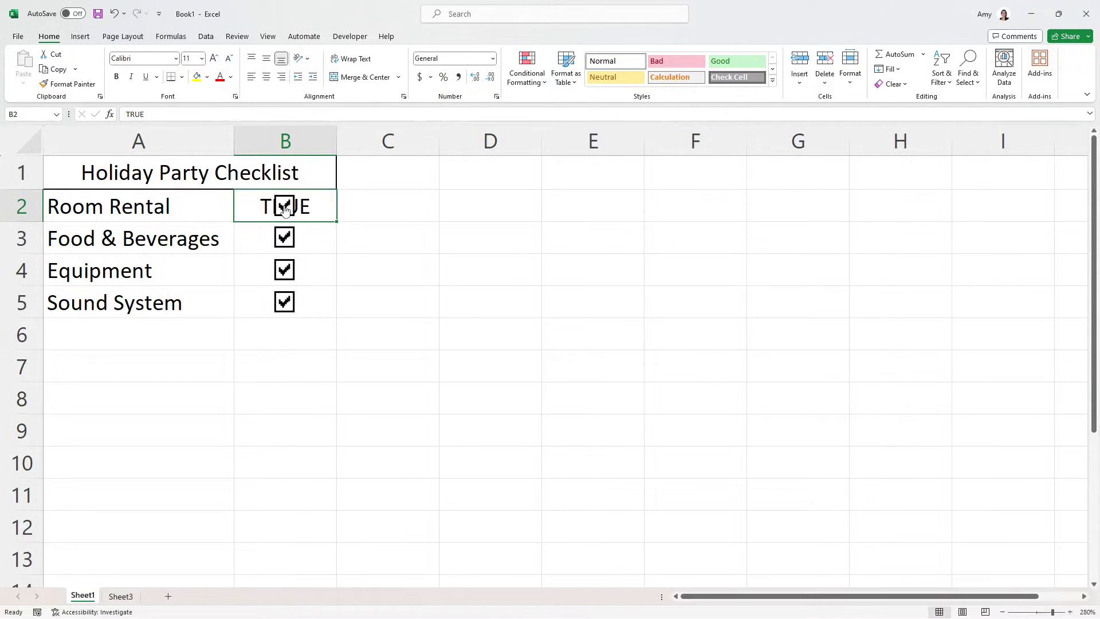
pyautogui.click(285, 206)
# Link the Food & Beverages checkbox to cell B3 with an =B3 formula
pyautogui.rightClick(286, 240)
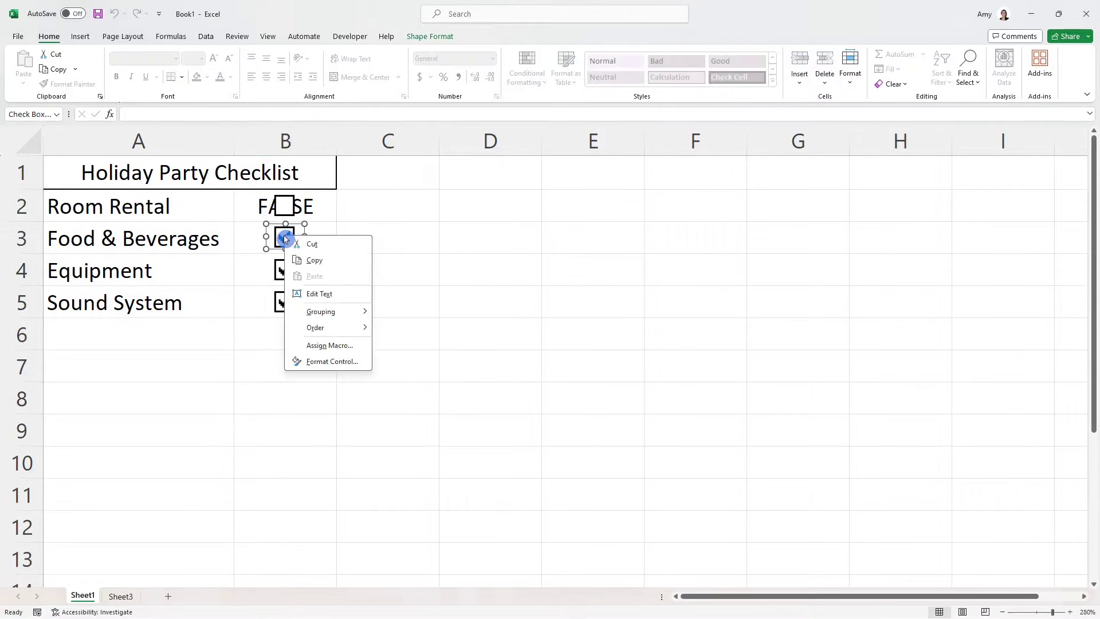
pyautogui.click(283, 112)
pyautogui.click(283, 112)
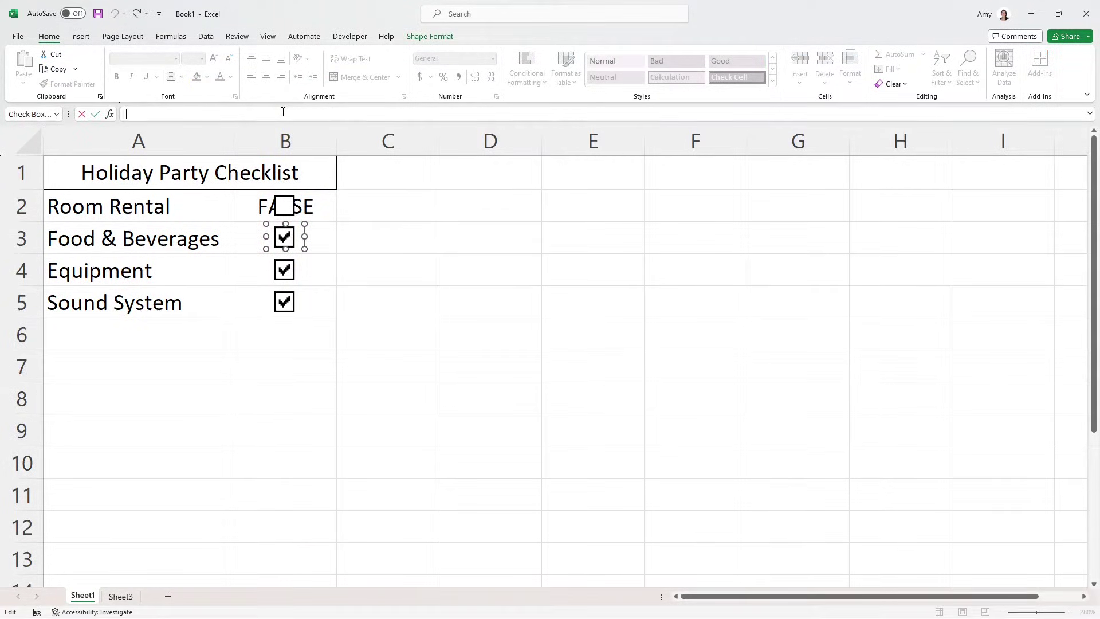
pyautogui.write('=')
pyautogui.click(319, 236)
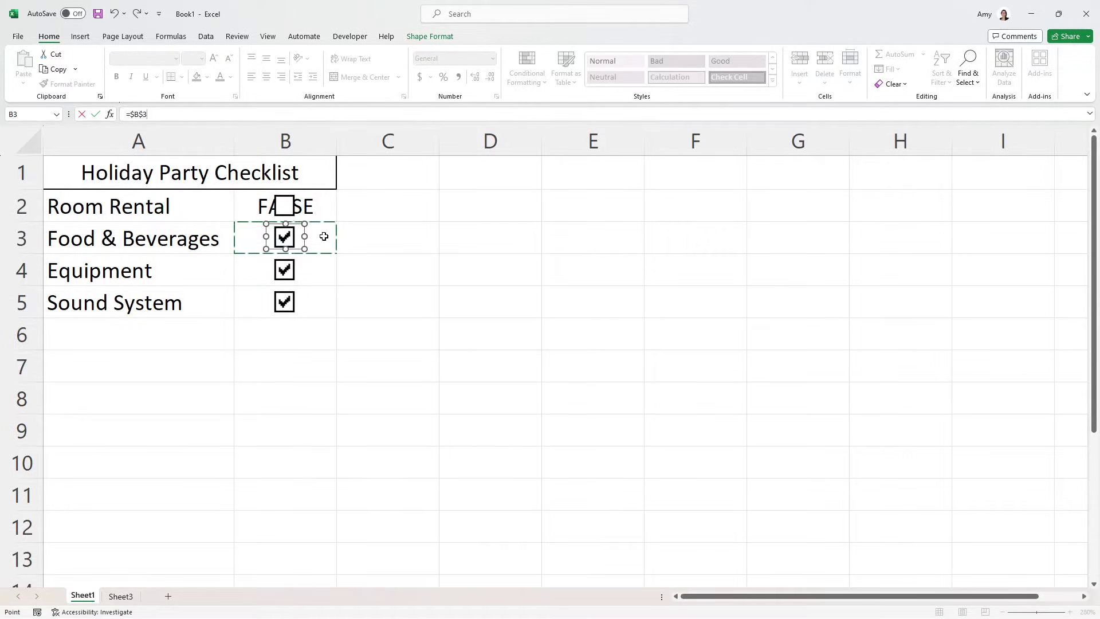
pyautogui.press('Return')
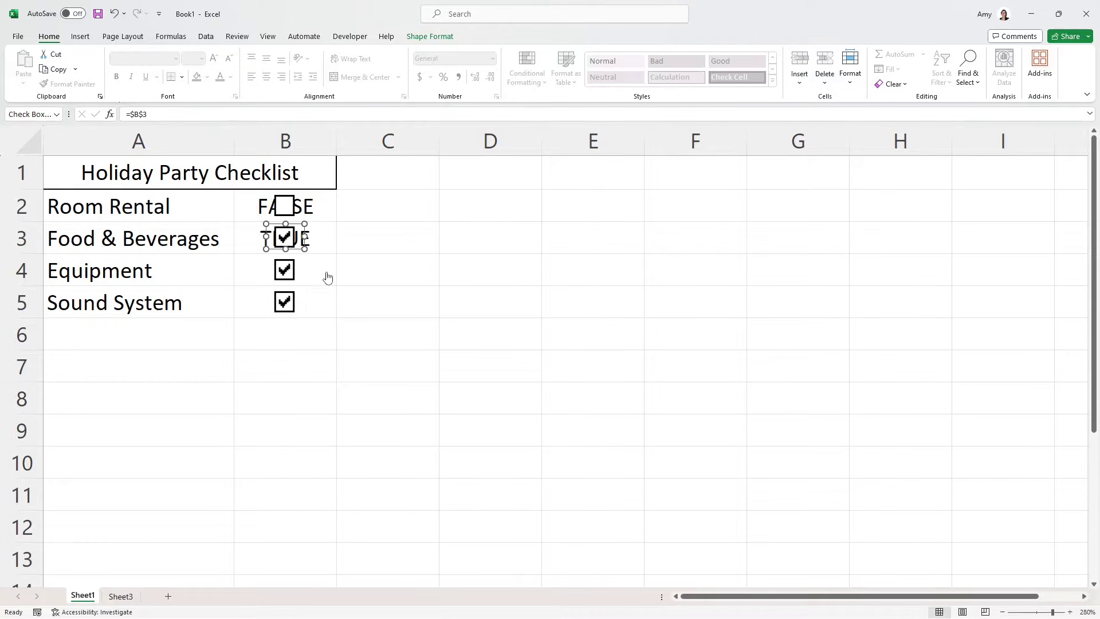
# Link the Equipment checkbox to cell B4 with an =B4 formula
pyautogui.rightClick(289, 273)
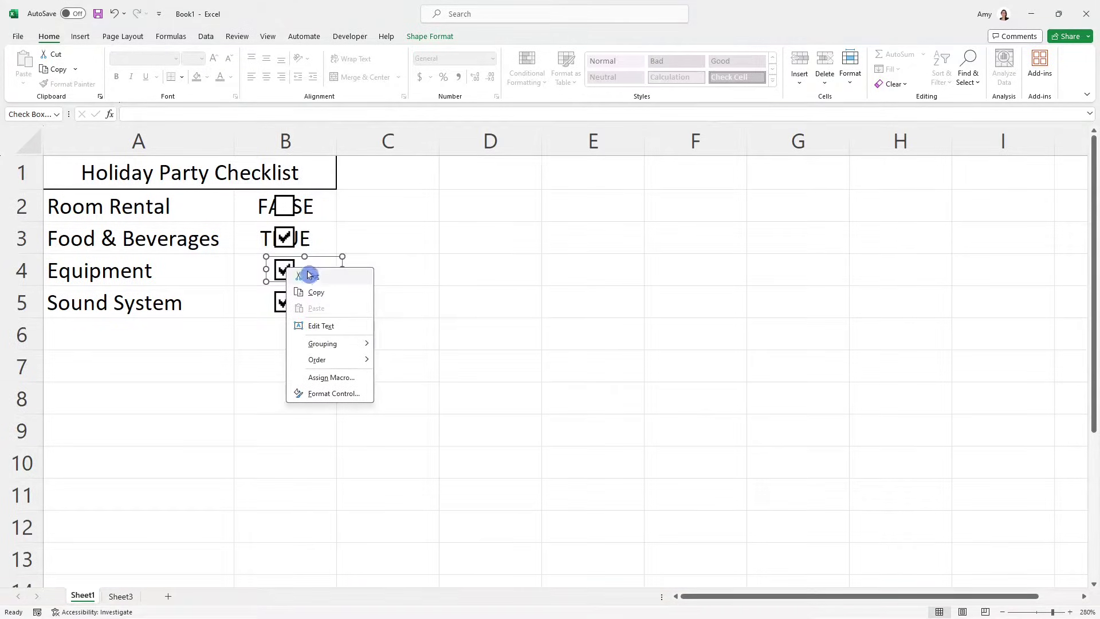
pyautogui.click(294, 113)
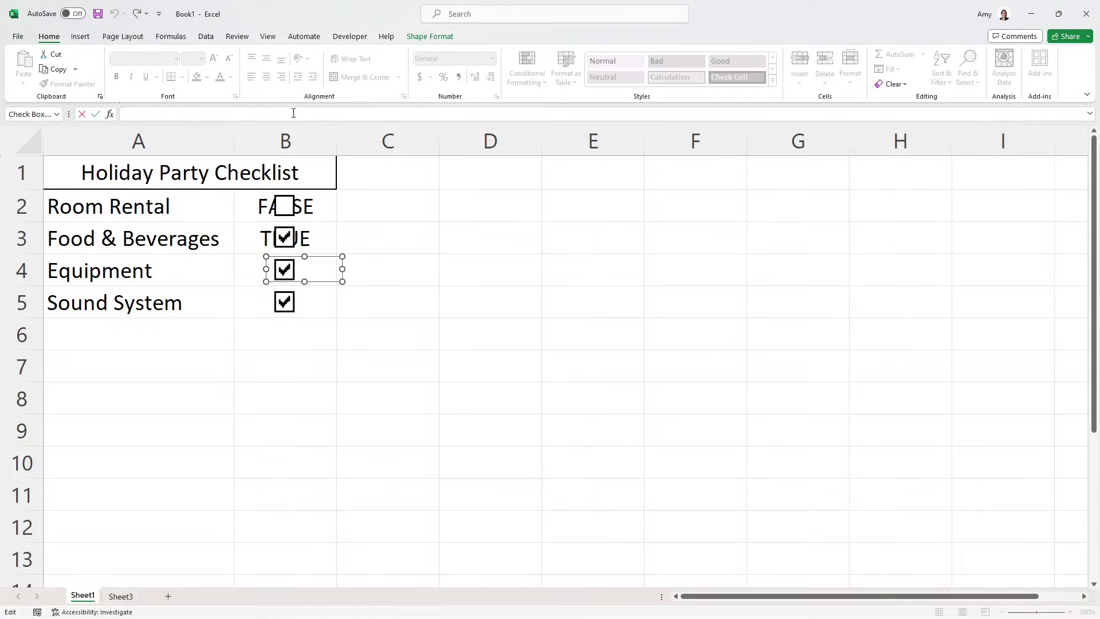
pyautogui.write('=')
pyautogui.click(251, 272)
pyautogui.press('Return')
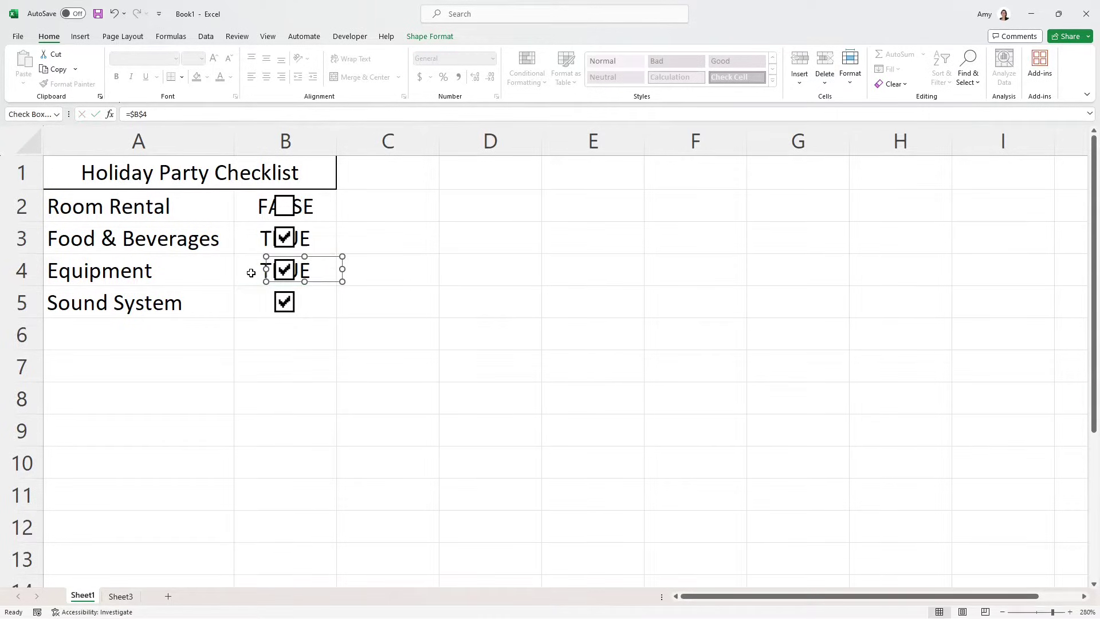
# Link the Sound System checkbox to cell B5 with an =B5 formula
pyautogui.rightClick(284, 306)
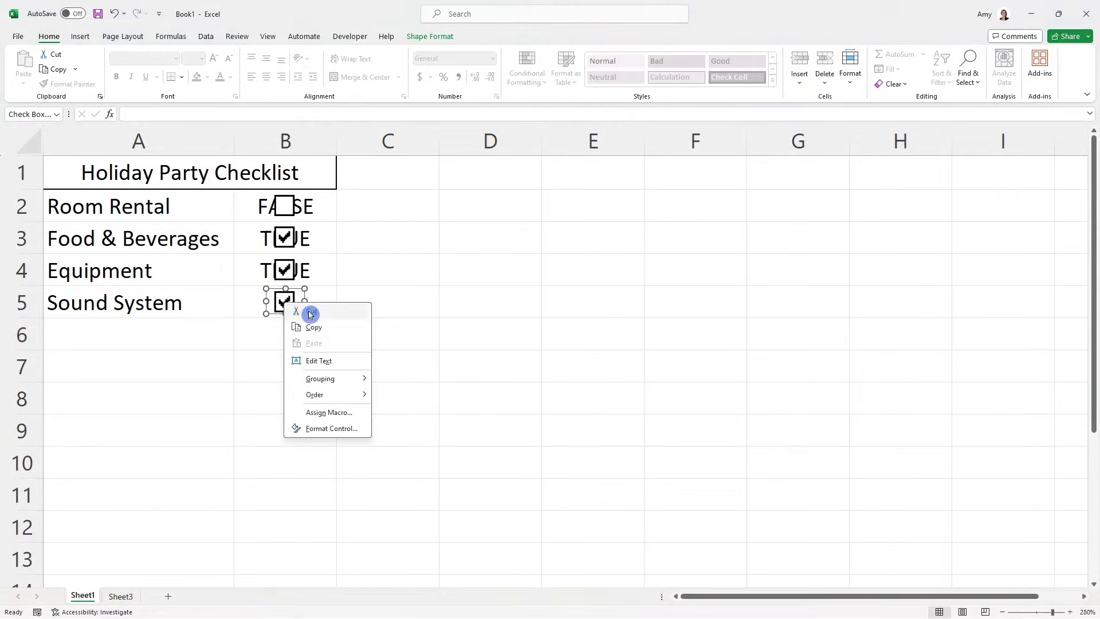
pyautogui.click(257, 113)
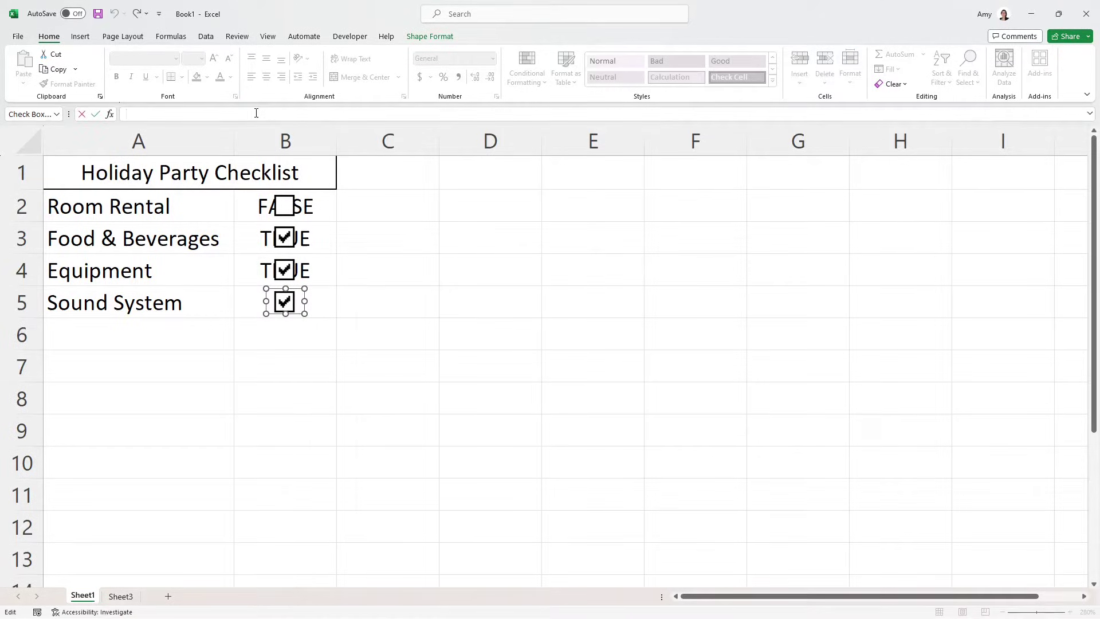
pyautogui.write('=')
pyautogui.click(242, 296)
pyautogui.press('Return')
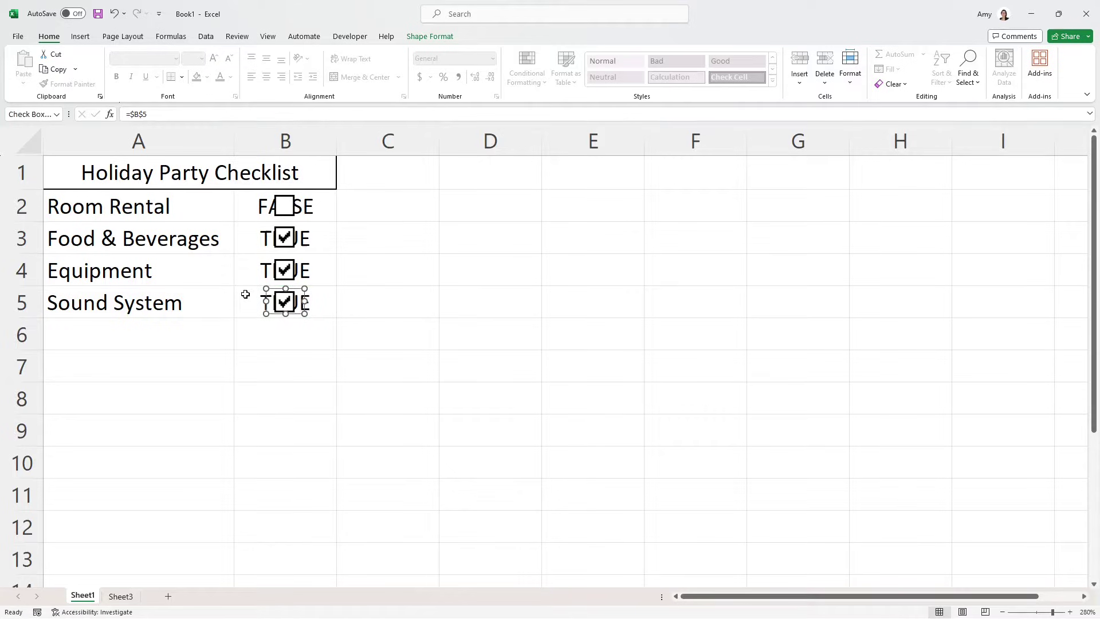
pyautogui.click(277, 336)
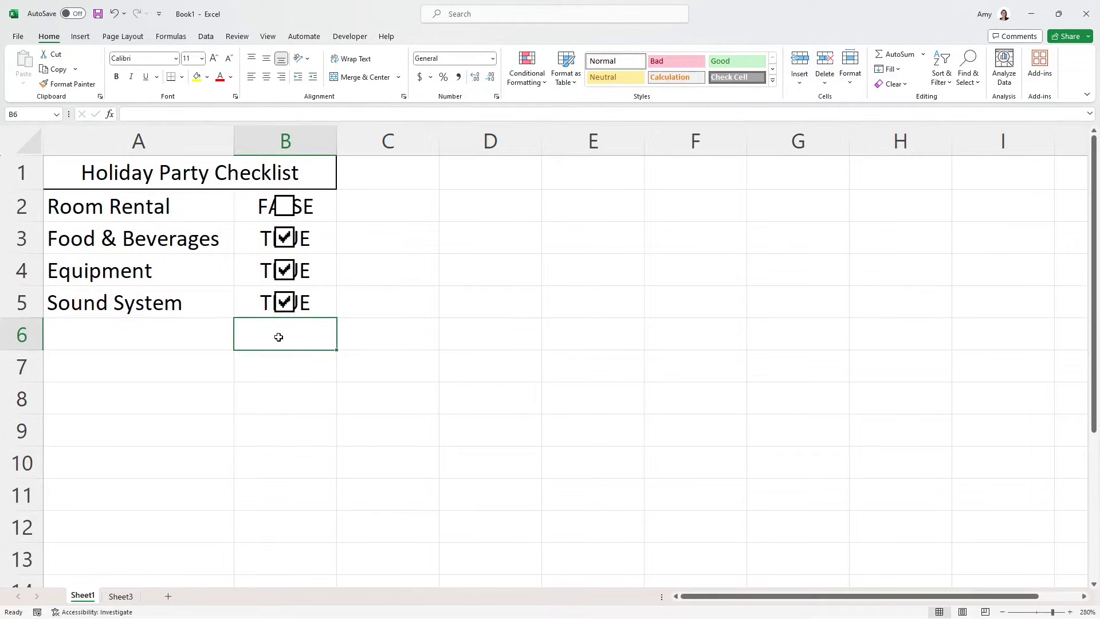
# Toggle the Food & Beverages, Equipment and Sound System checkboxes off and on to test their links
pyautogui.click(285, 237)
pyautogui.click(284, 238)
pyautogui.click(285, 271)
pyautogui.click(285, 271)
pyautogui.click(286, 303)
pyautogui.click(285, 303)
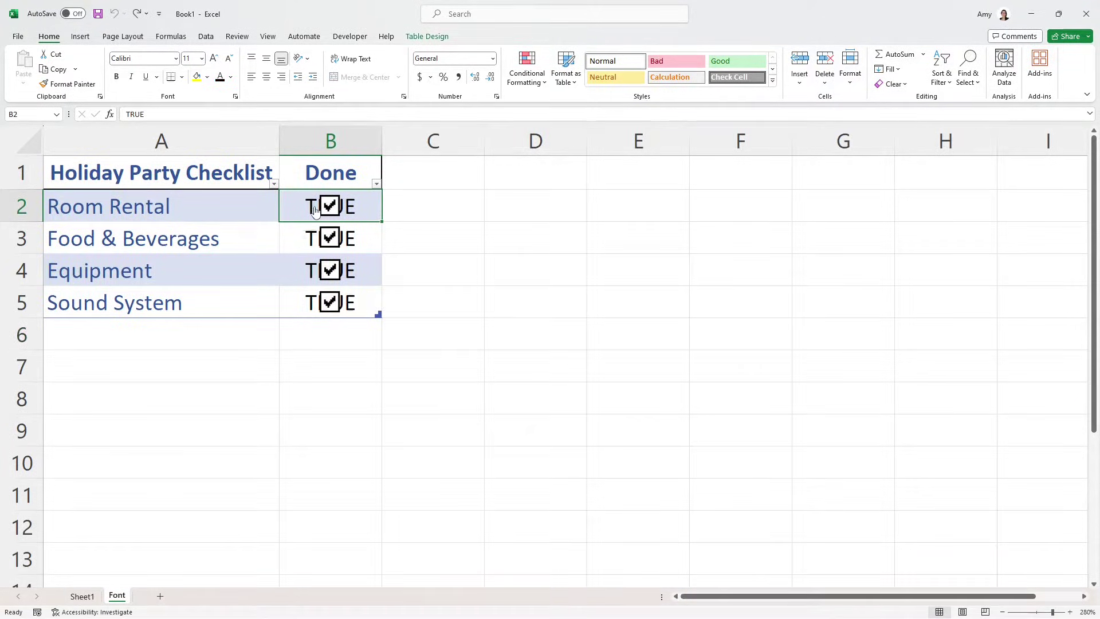
# Untick Equipment so B4 reads FALSE, then select the Done cells B2:B5
pyautogui.click(368, 246)
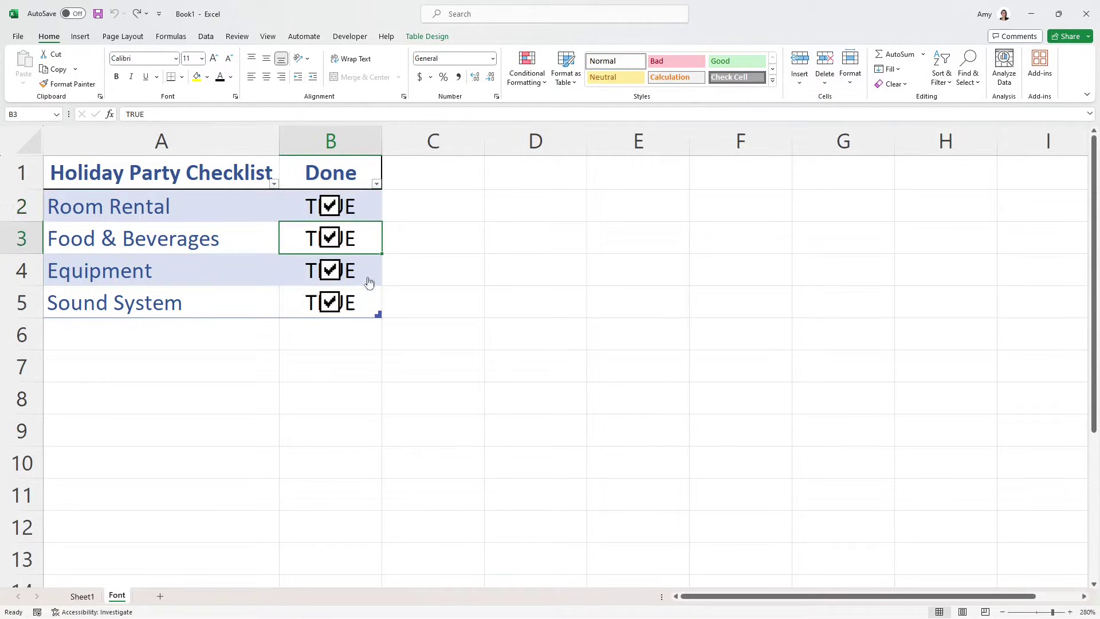
pyautogui.click(363, 280)
pyautogui.click(355, 303)
pyautogui.click(366, 211)
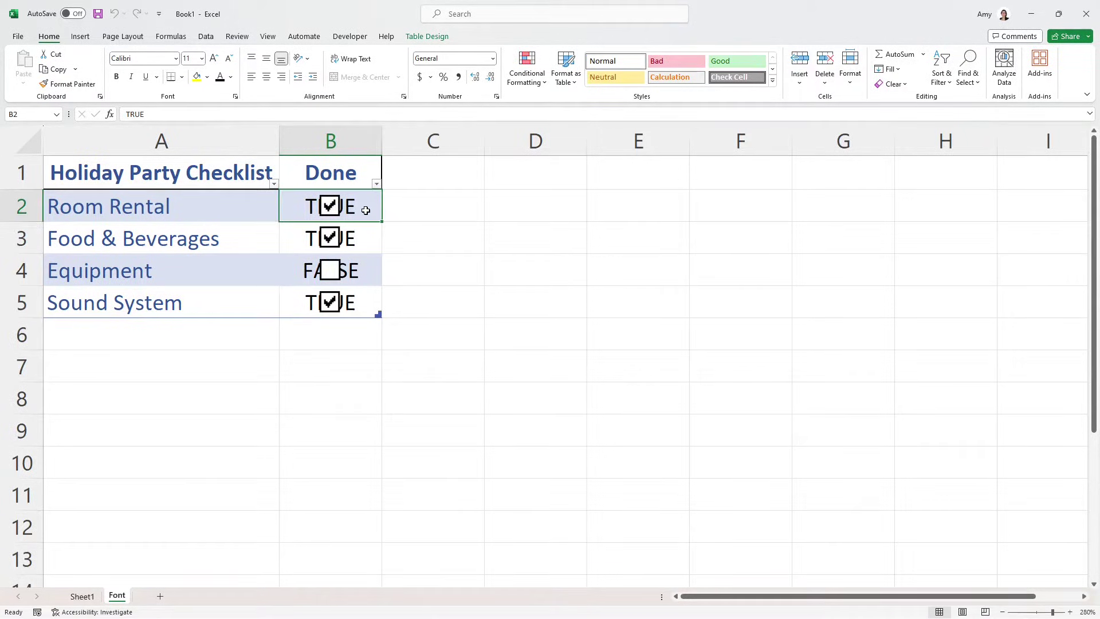
pyautogui.moveTo(507, 172); pyautogui.dragTo(515, 307)
pyautogui.moveTo(361, 208); pyautogui.dragTo(367, 318)
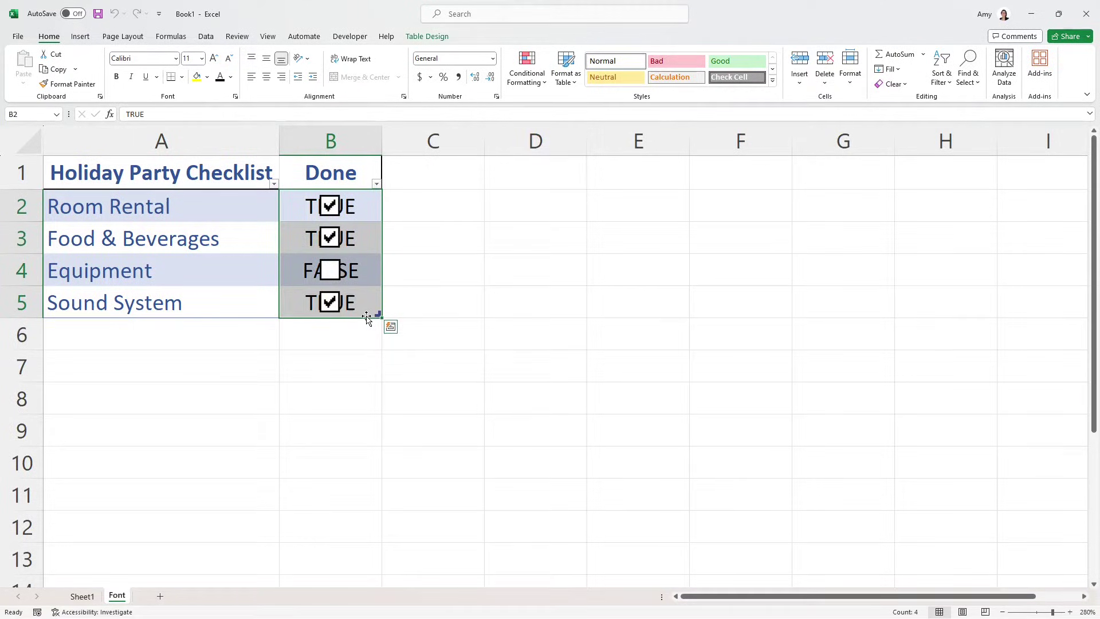
# Give the Done cells B2:B5 the custom number format ;;; so TRUE/FALSE is hidden
pyautogui.rightClick(363, 204)
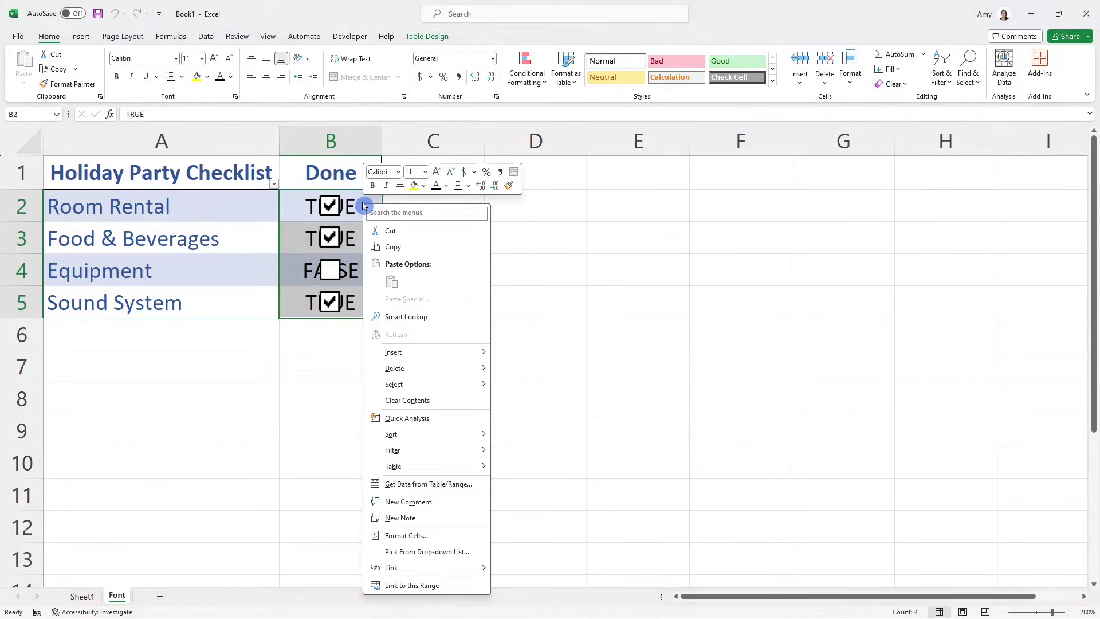
pyautogui.click(410, 536)
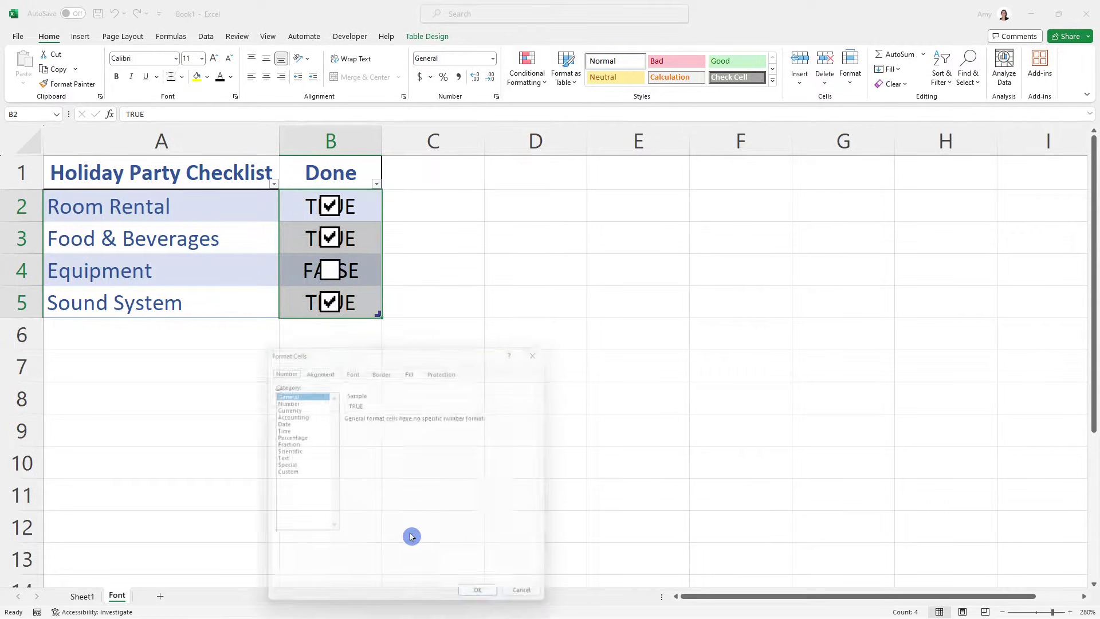
pyautogui.moveTo(361, 351); pyautogui.dragTo(337, 159)
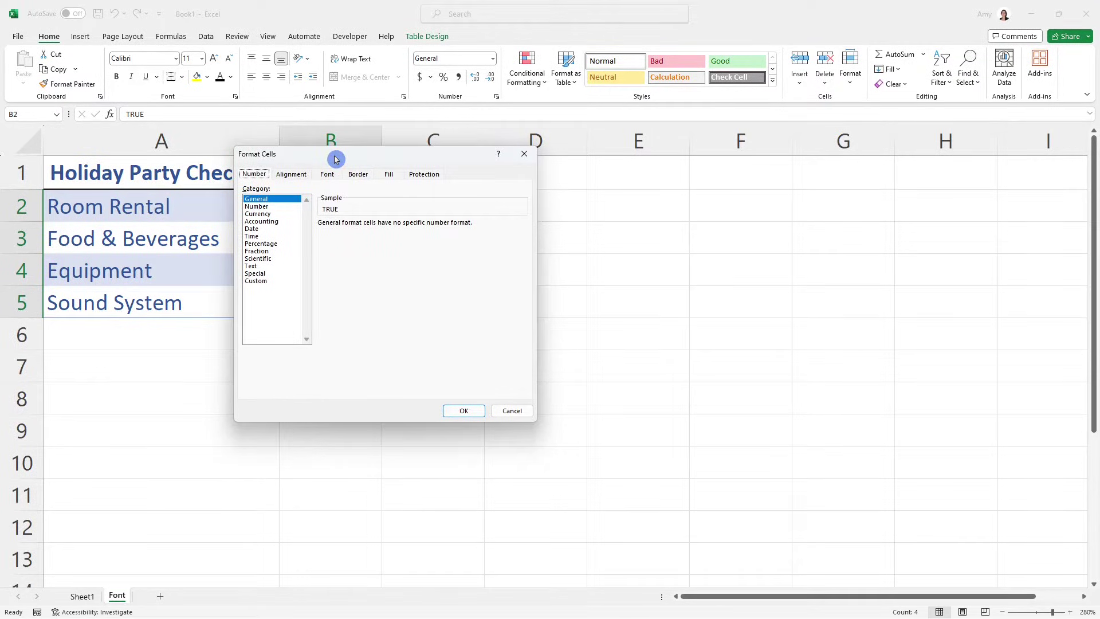
pyautogui.click(256, 281)
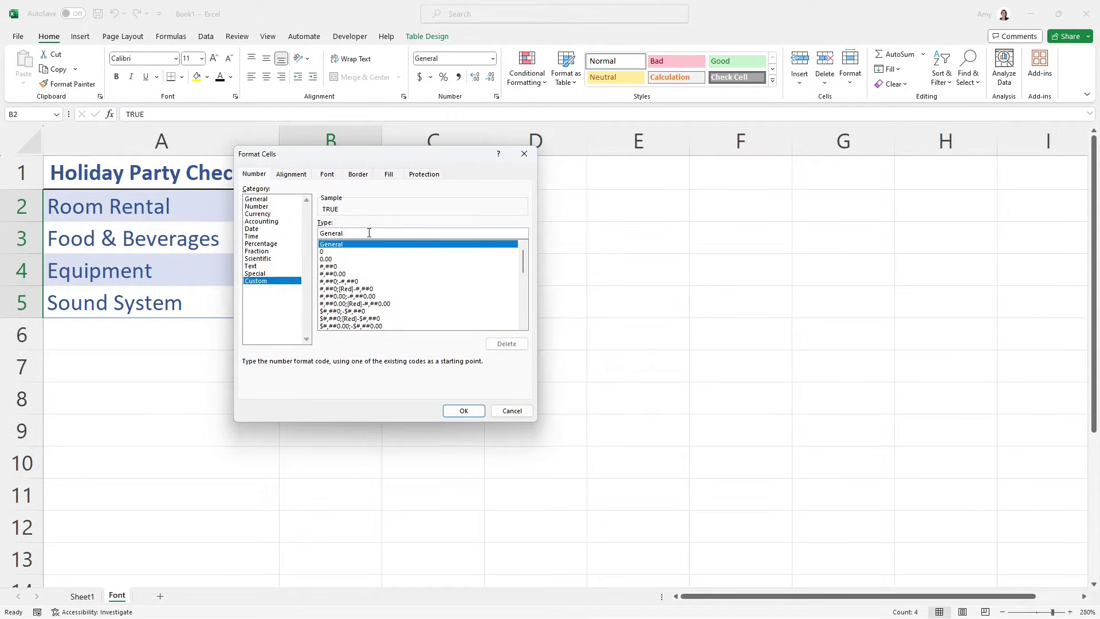
pyautogui.moveTo(369, 232); pyautogui.dragTo(310, 237)
pyautogui.write(';;;')
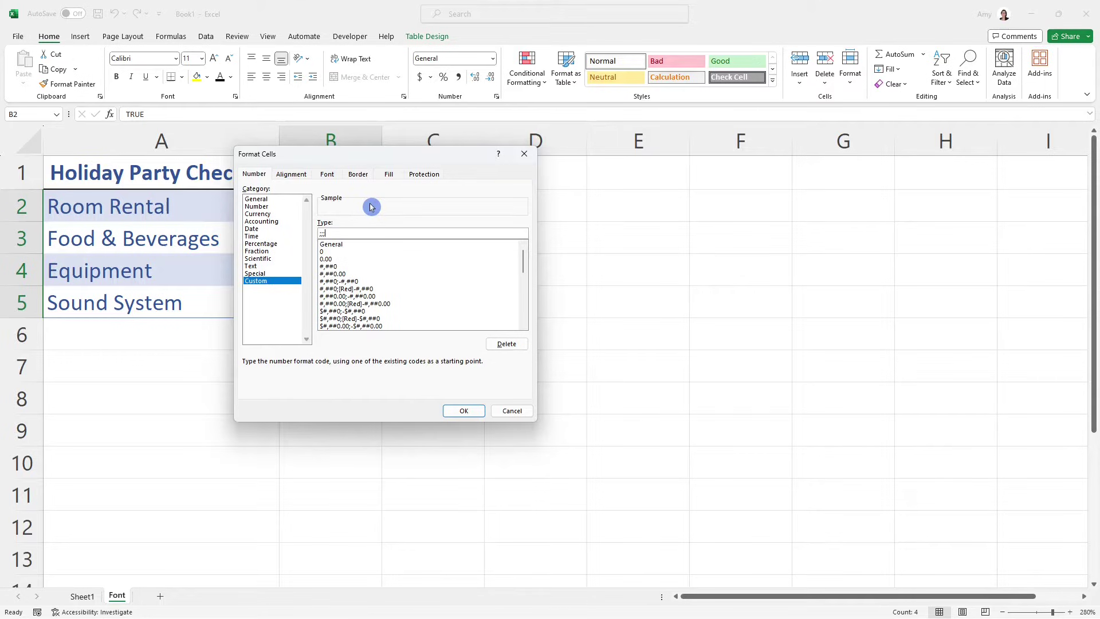
pyautogui.click(465, 411)
pyautogui.click(397, 201)
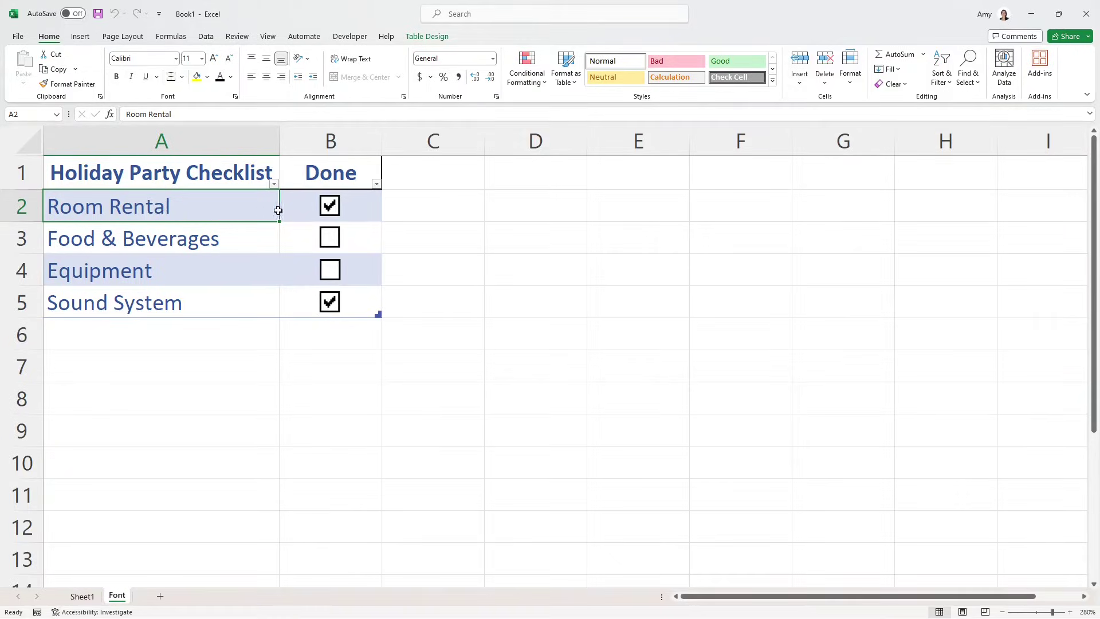
# Add a conditional formatting rule to A2:B5 with formula =$B2 that applies strikethrough
pyautogui.moveTo(277, 209); pyautogui.dragTo(367, 313)
pyautogui.click(525, 85)
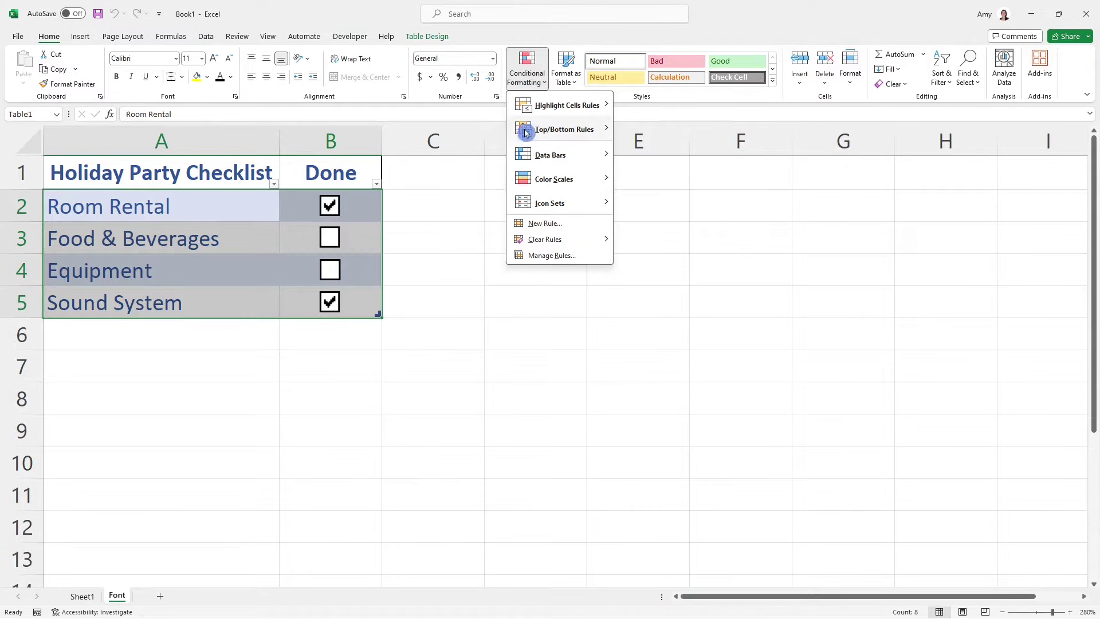
pyautogui.click(538, 228)
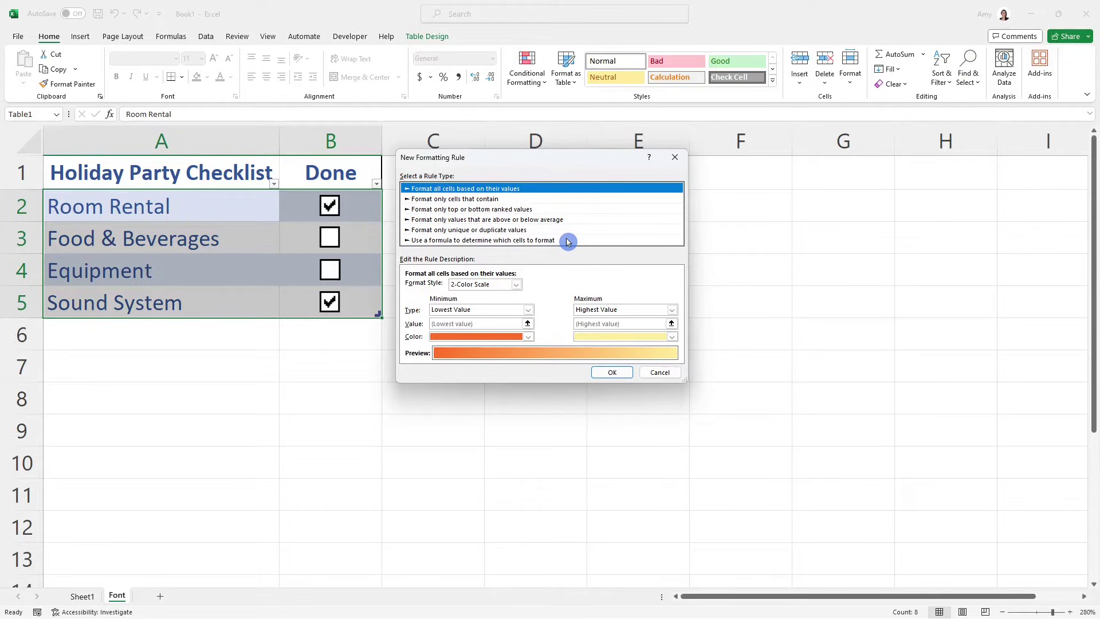
pyautogui.click(568, 242)
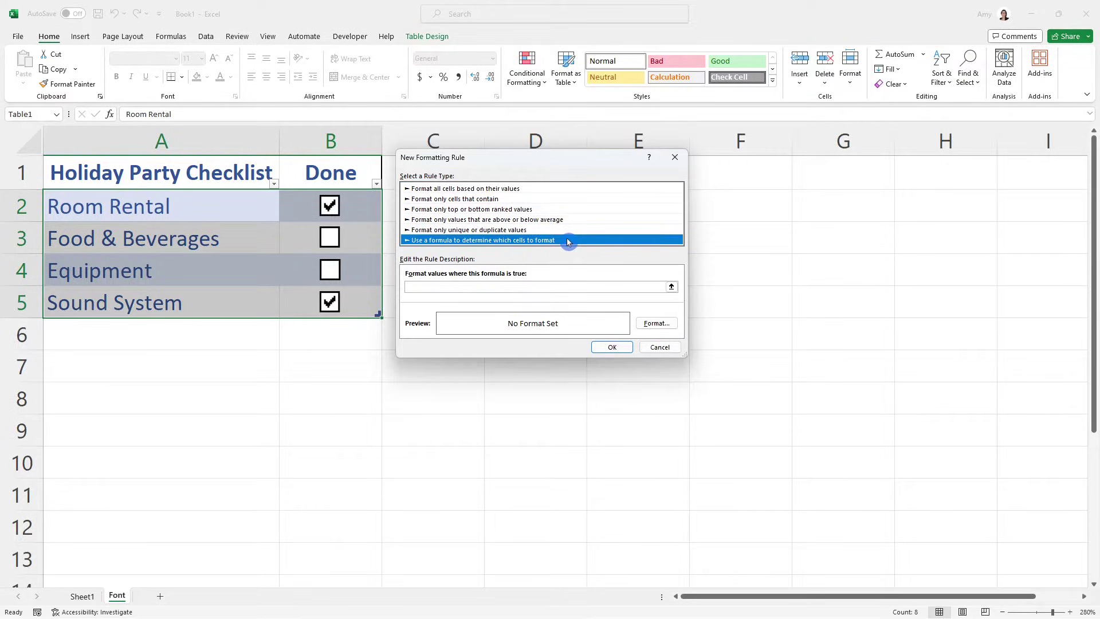
pyautogui.click(535, 281)
pyautogui.click(444, 288)
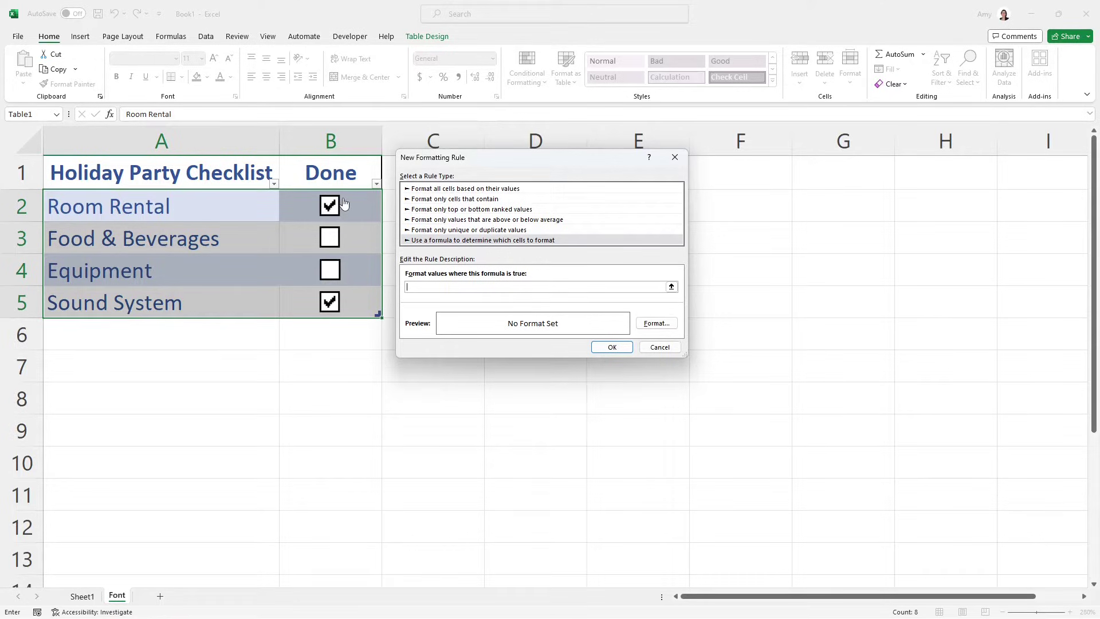
pyautogui.click(362, 203)
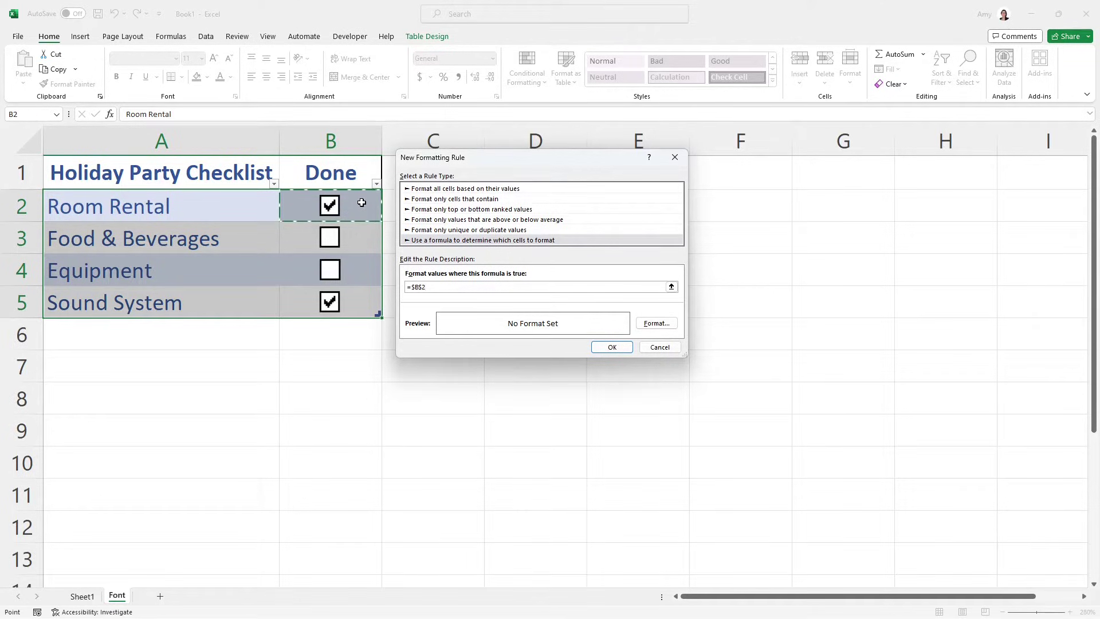
pyautogui.click(418, 287)
pyautogui.click(656, 324)
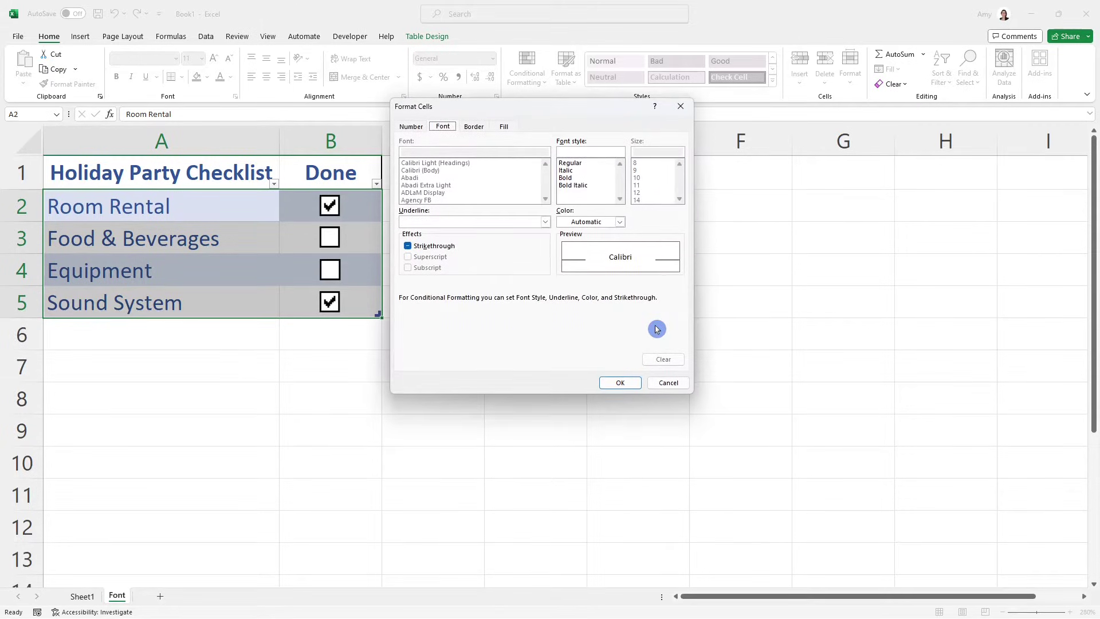
pyautogui.click(408, 246)
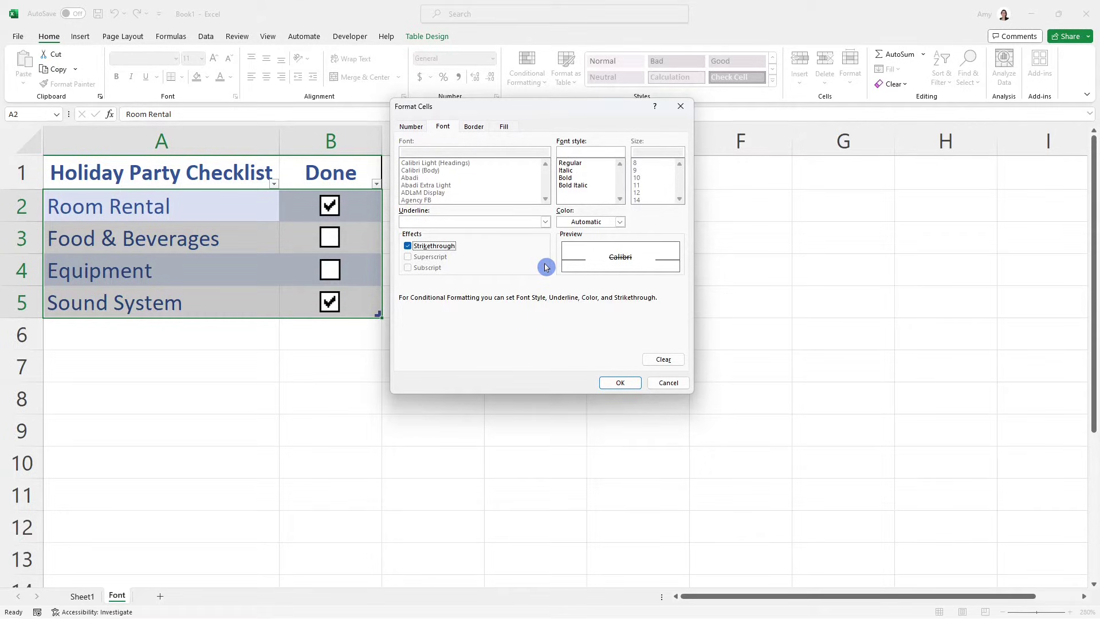
pyautogui.click(620, 382)
pyautogui.click(612, 346)
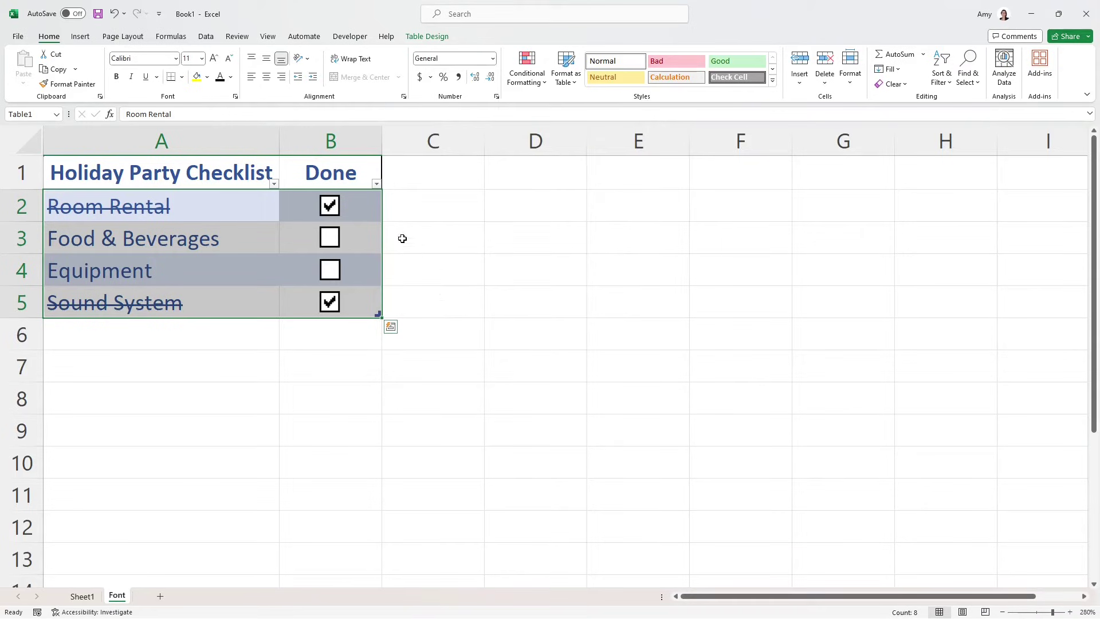
# Toggle the Food & Beverages and Equipment check boxes to test the strikethrough
pyautogui.click(330, 238)
pyautogui.click(330, 238)
pyautogui.click(330, 271)
pyautogui.click(330, 238)
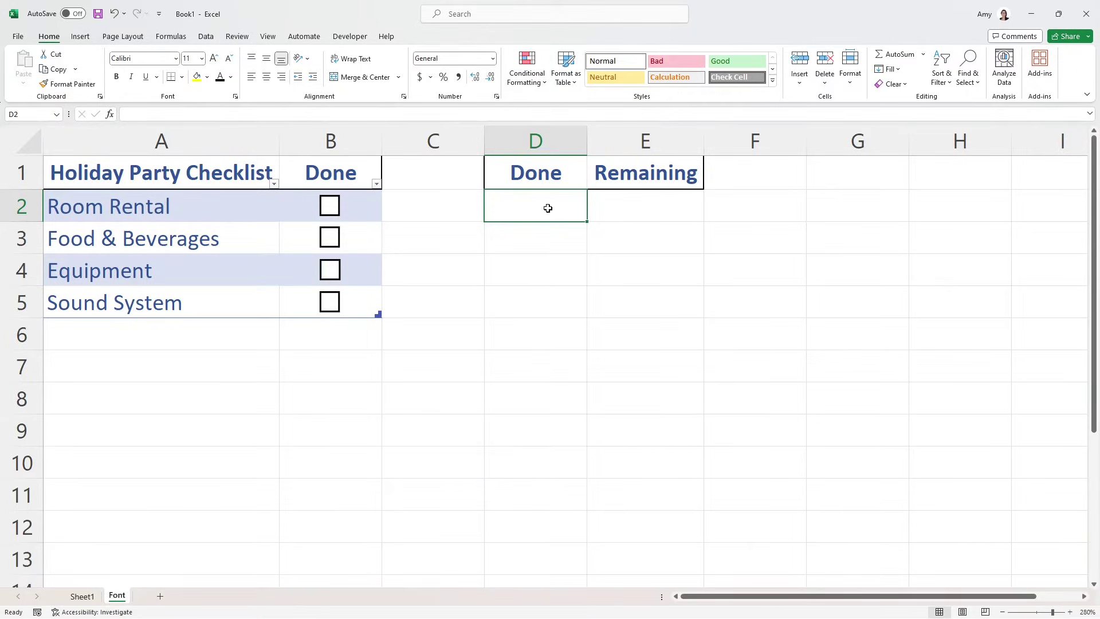
# Count ticked items with =COUNTIF on the Done column for TRUE, then tick Room Rental
pyautogui.write('=cou')
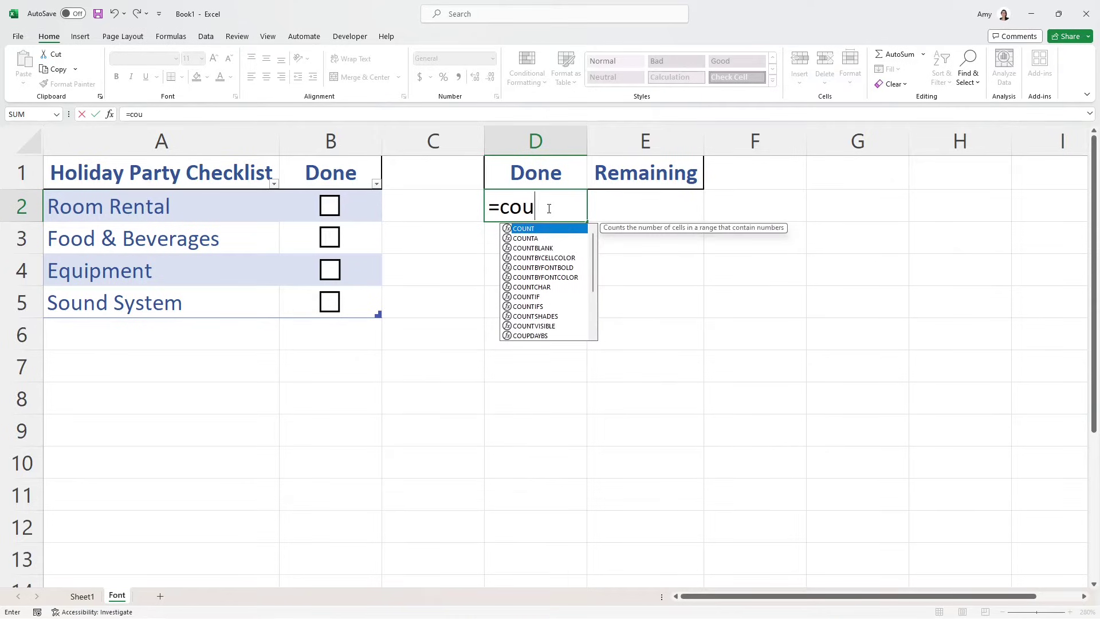
pyautogui.write('ntif')
pyautogui.press('Tab')
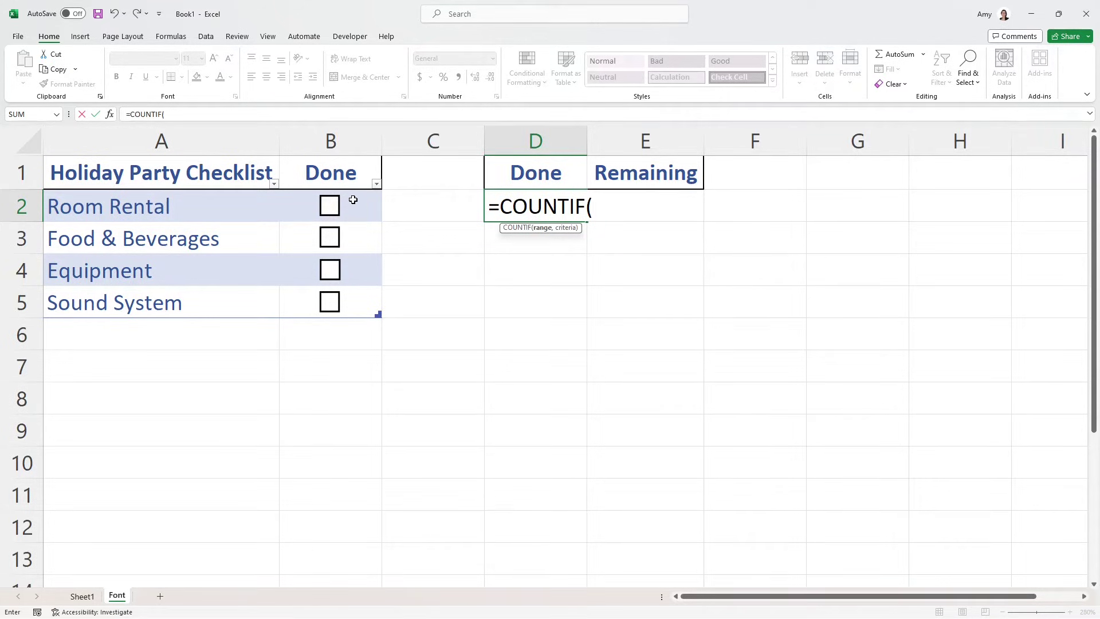
pyautogui.moveTo(353, 199); pyautogui.dragTo(350, 305)
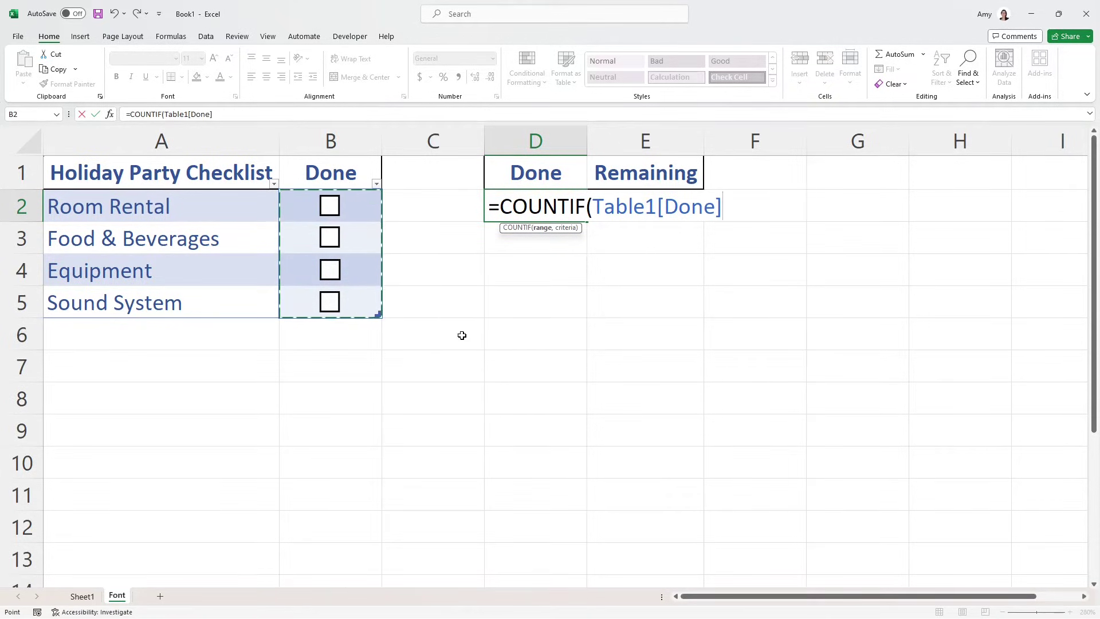
pyautogui.write(',T')
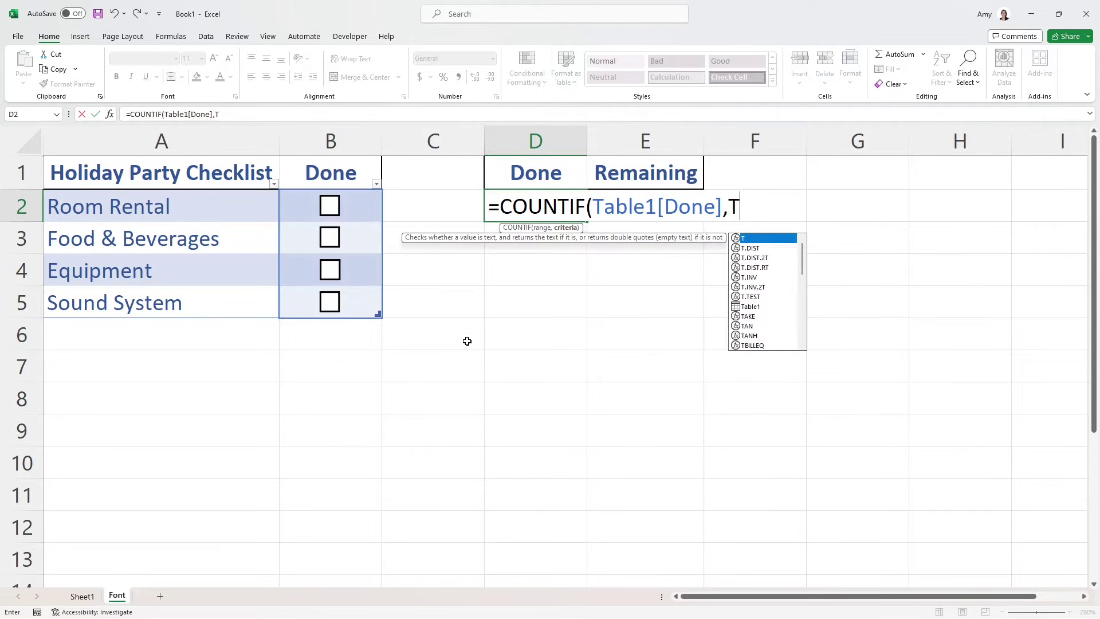
pyautogui.write('rue)')
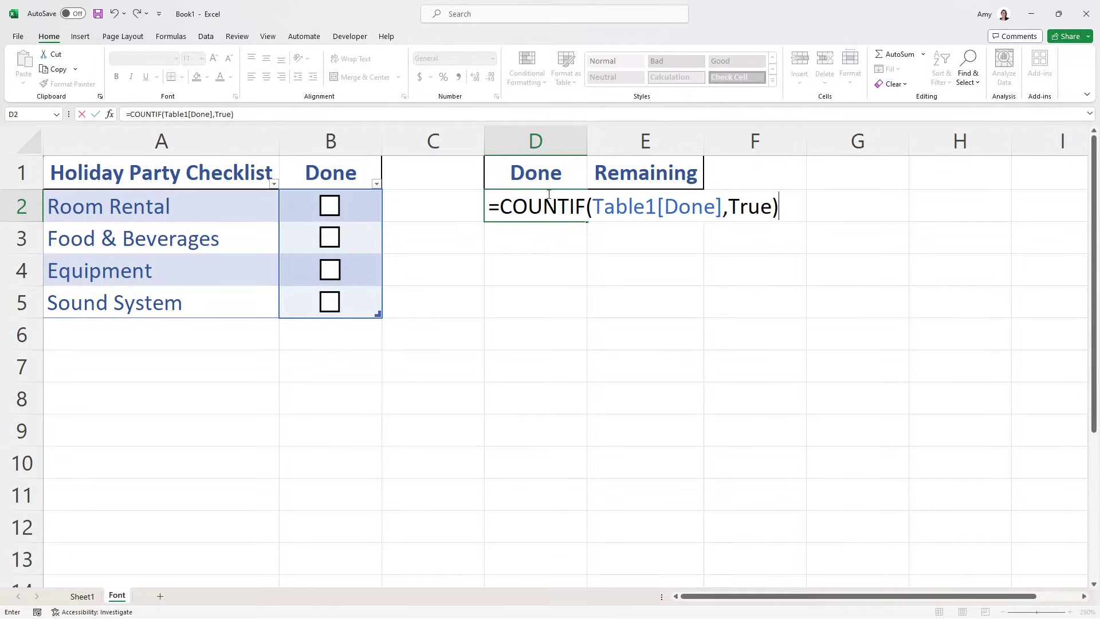
pyautogui.press('Return')
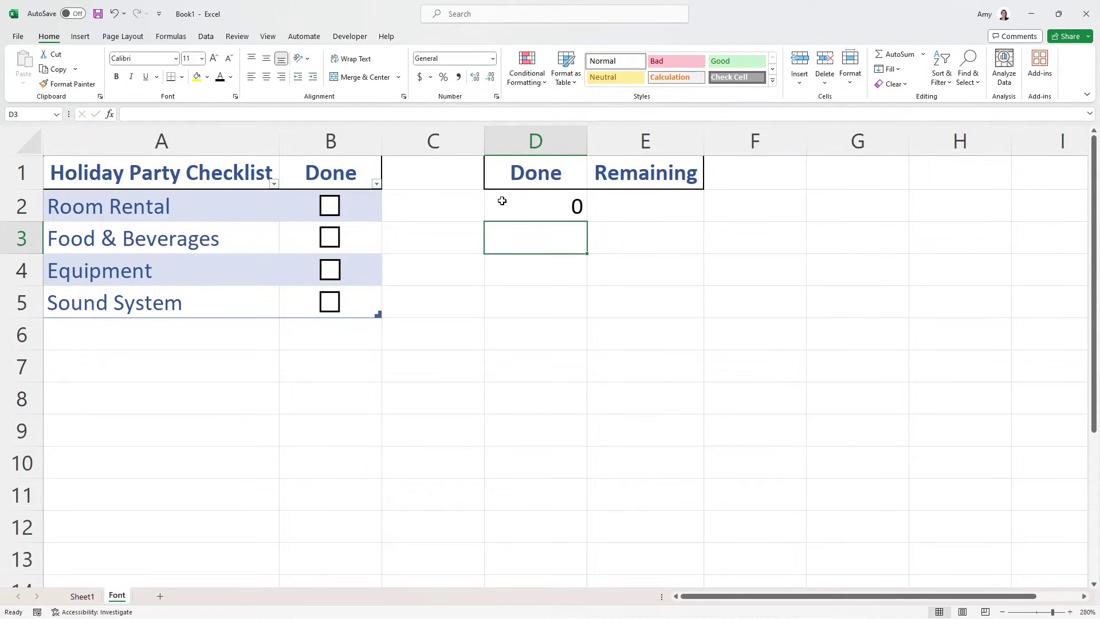
pyautogui.click(331, 206)
# In E2, count unticked items with =COUNTIF(Done column, FALSE), then tick Food & Beverages and Equipment
pyautogui.click(637, 214)
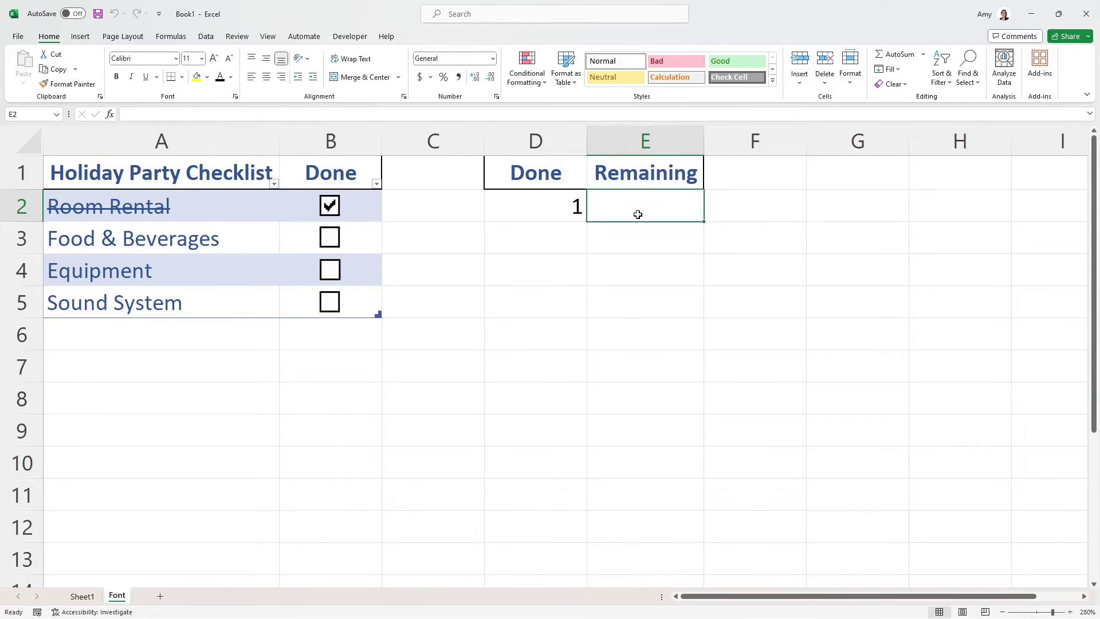
pyautogui.write('=co')
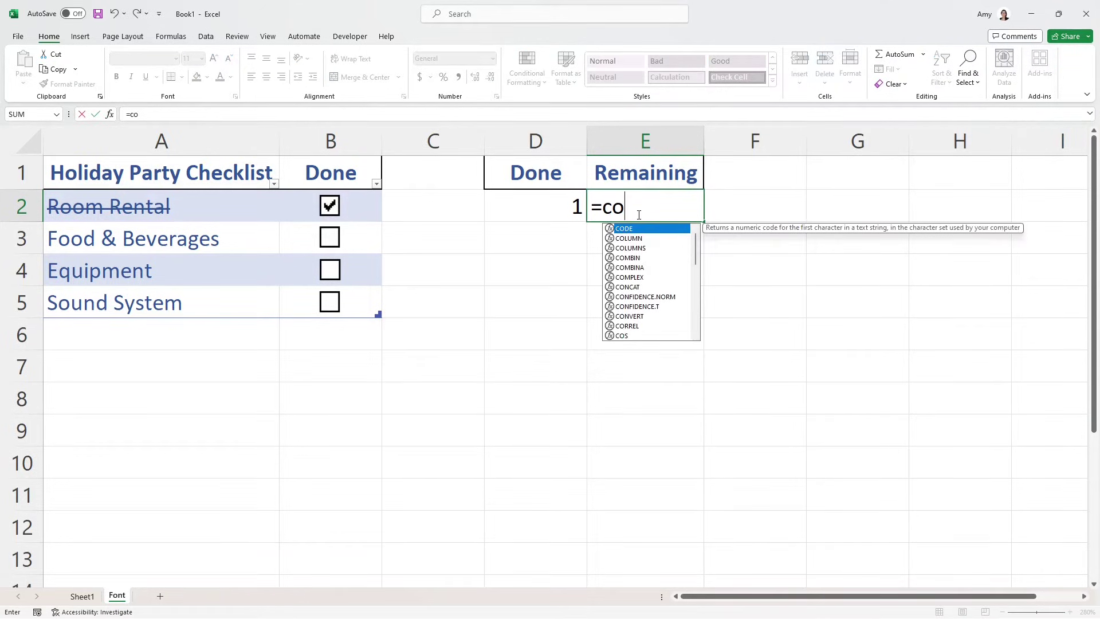
pyautogui.write('untif')
pyautogui.press('Tab')
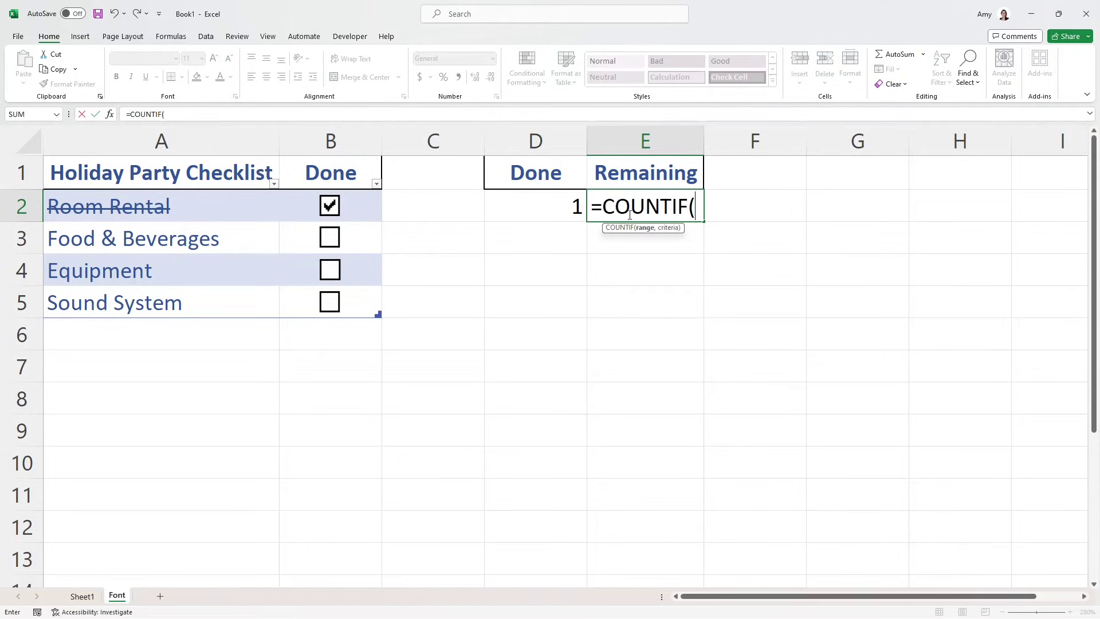
pyautogui.moveTo(359, 198); pyautogui.dragTo(357, 306)
pyautogui.write(',F')
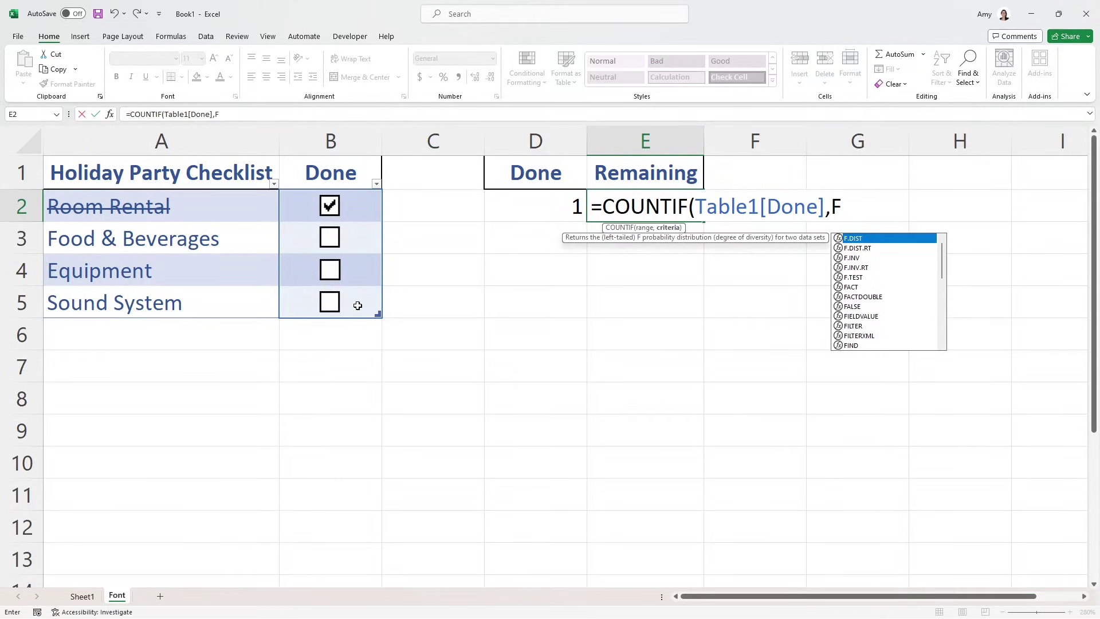
pyautogui.write('alse)')
pyautogui.press('Return')
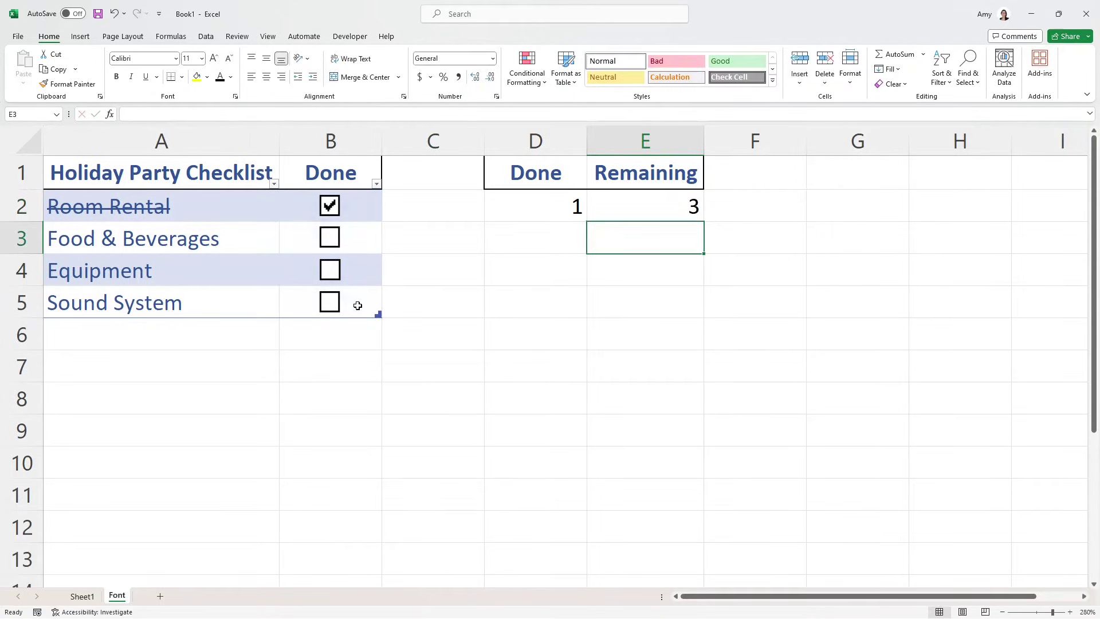
pyautogui.click(336, 238)
pyautogui.click(330, 277)
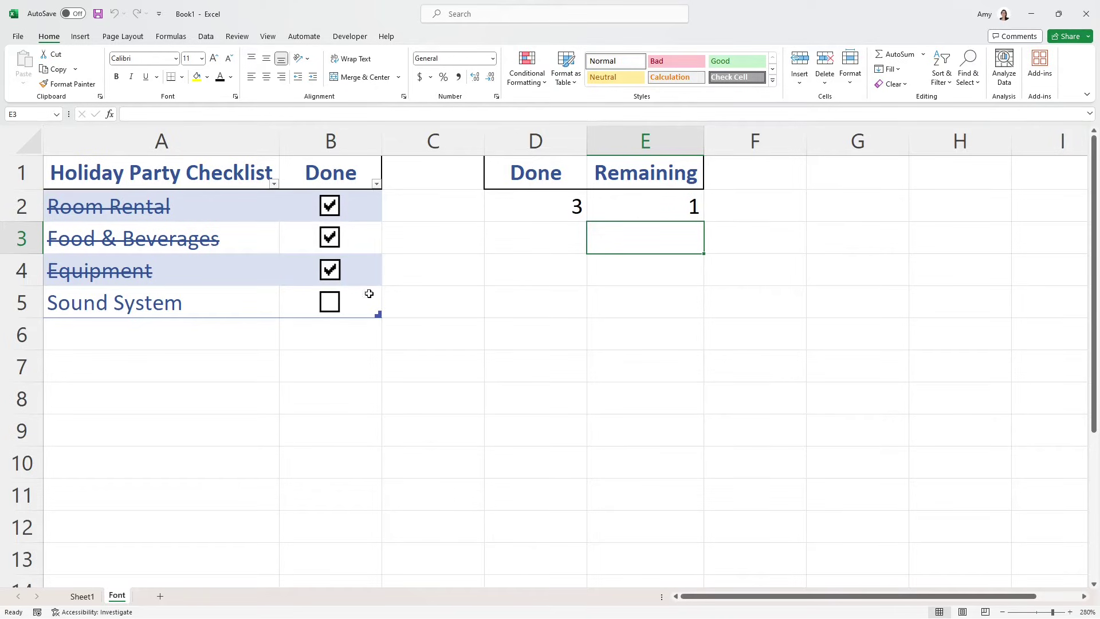
# Insert a 2-D pie chart of the Done and Remaining counts and shrink it below them
pyautogui.moveTo(502, 212); pyautogui.dragTo(646, 208)
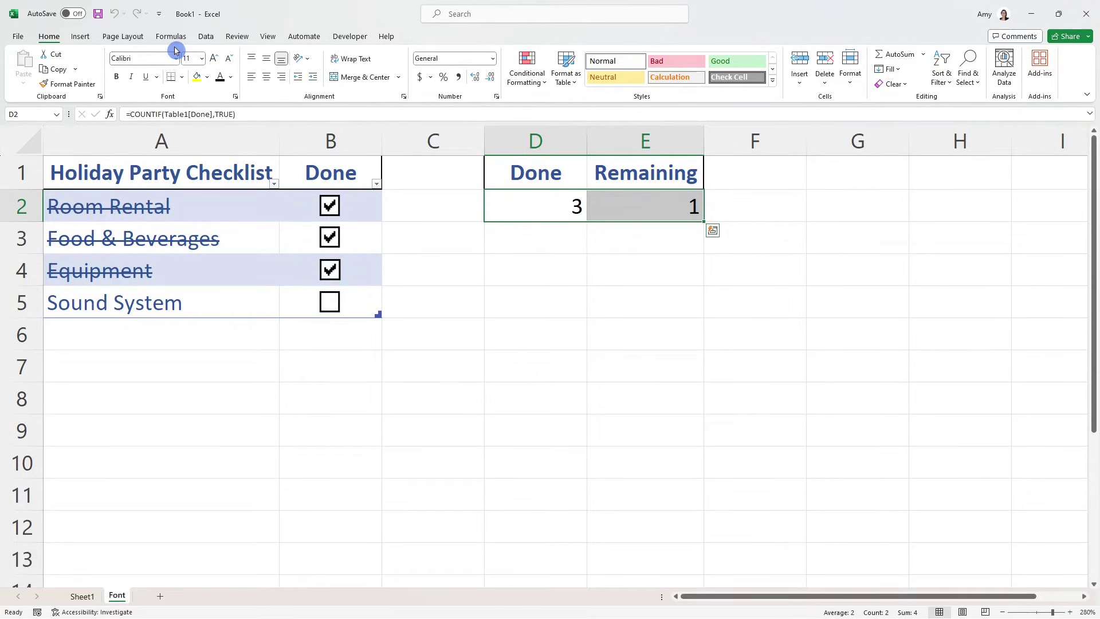
pyautogui.click(84, 37)
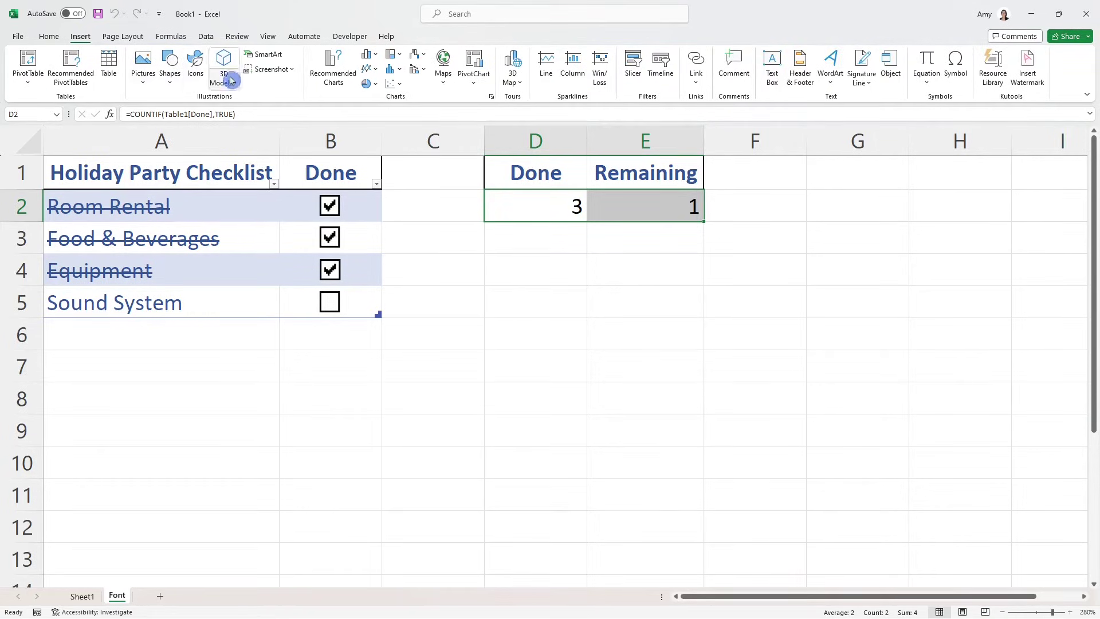
pyautogui.click(374, 85)
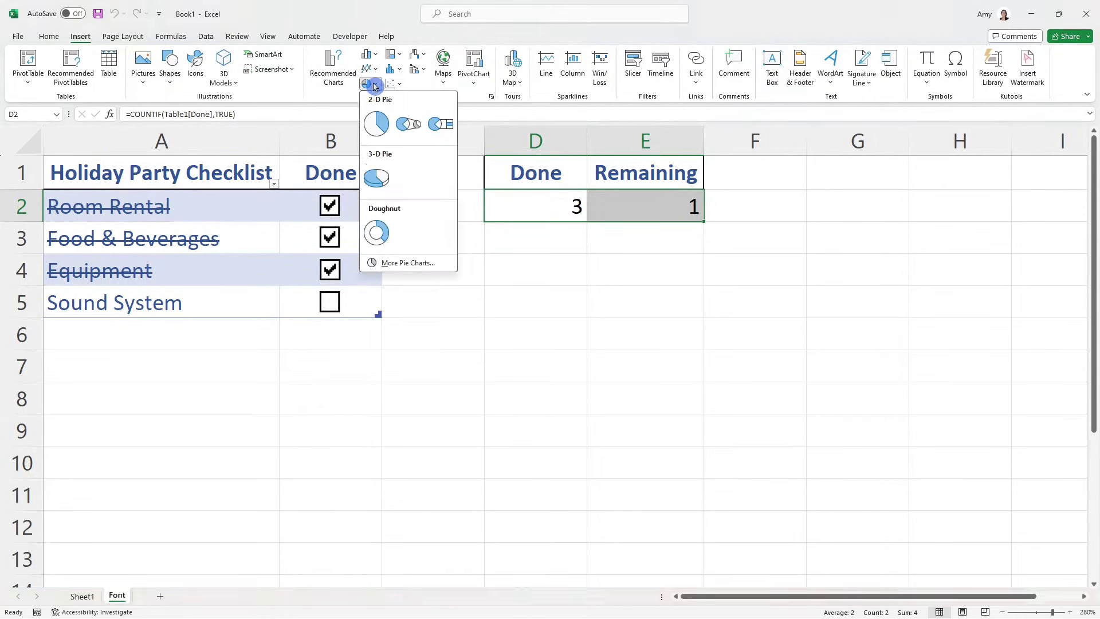
pyautogui.click(383, 131)
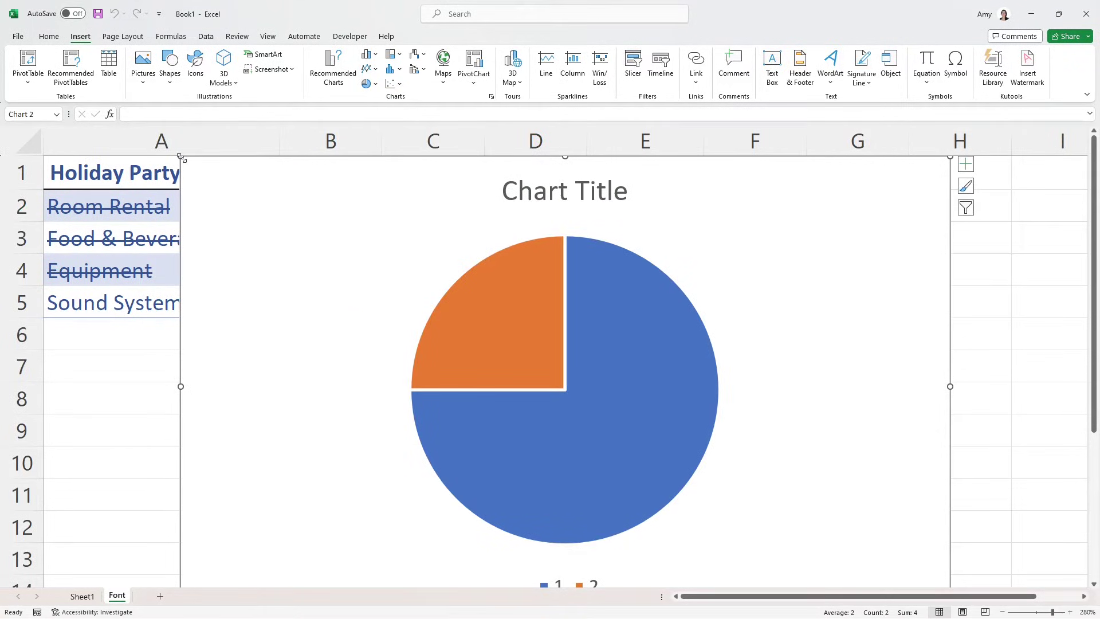
pyautogui.moveTo(181, 157); pyautogui.dragTo(516, 312)
pyautogui.moveTo(857, 383); pyautogui.dragTo(780, 313)
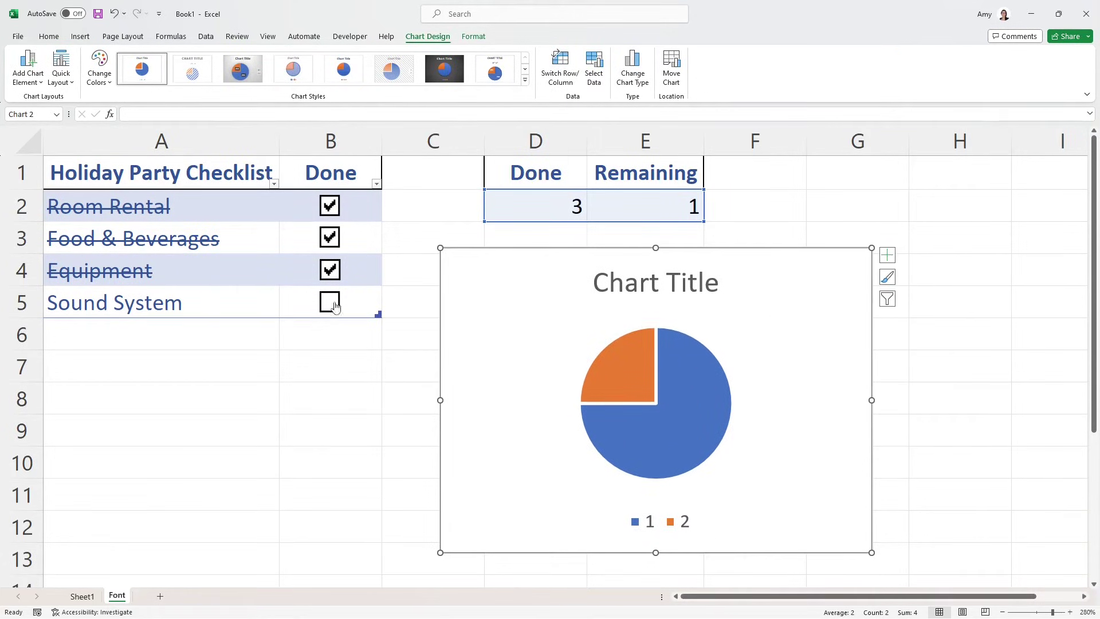
# Toggle the Equipment, Sound System and Food & Beverages boxes to test the pie chart
pyautogui.click(329, 274)
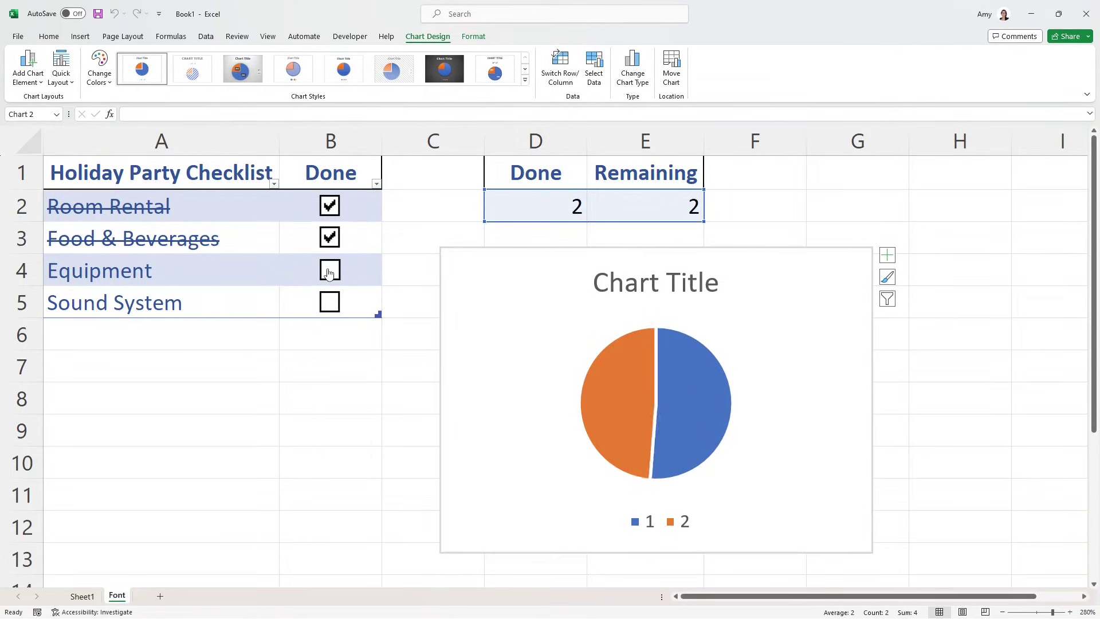
pyautogui.click(329, 303)
pyautogui.click(330, 238)
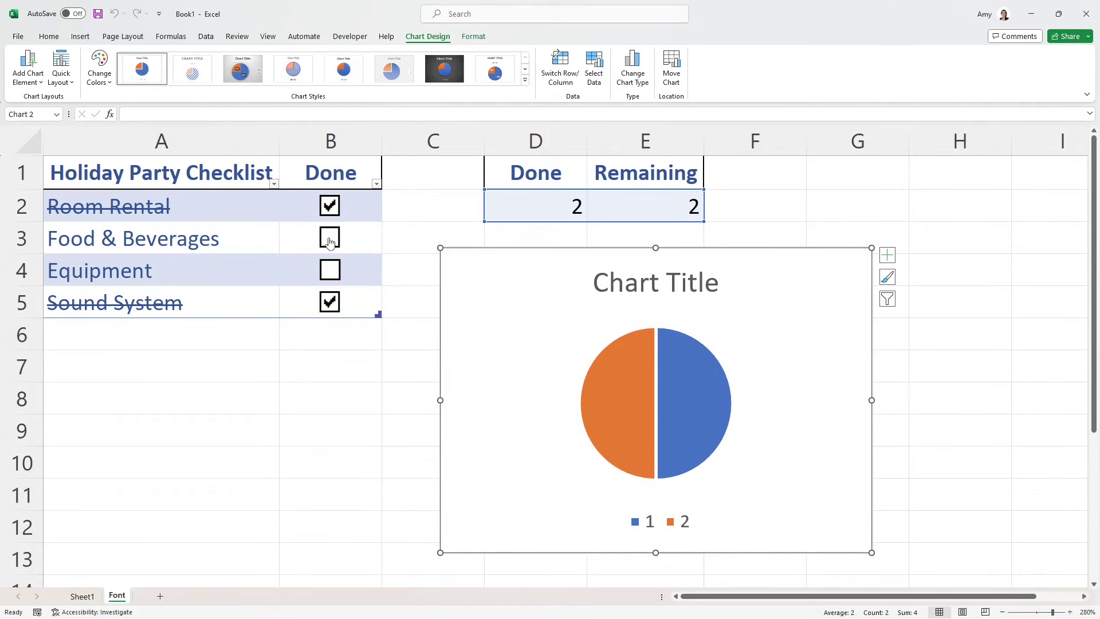
pyautogui.click(330, 238)
pyautogui.click(330, 270)
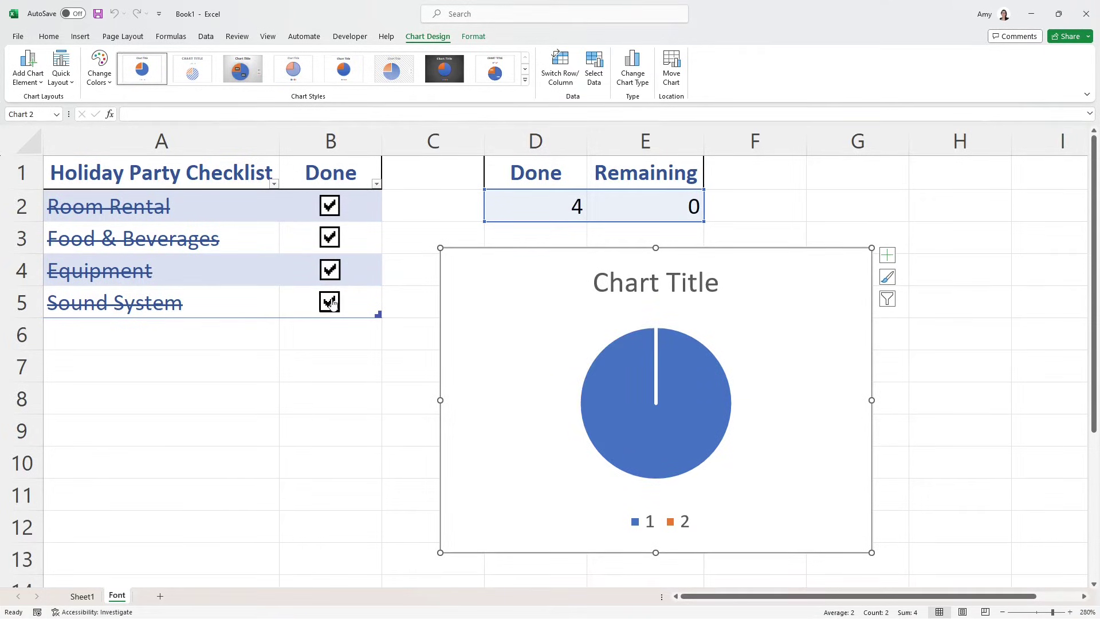
pyautogui.click(329, 302)
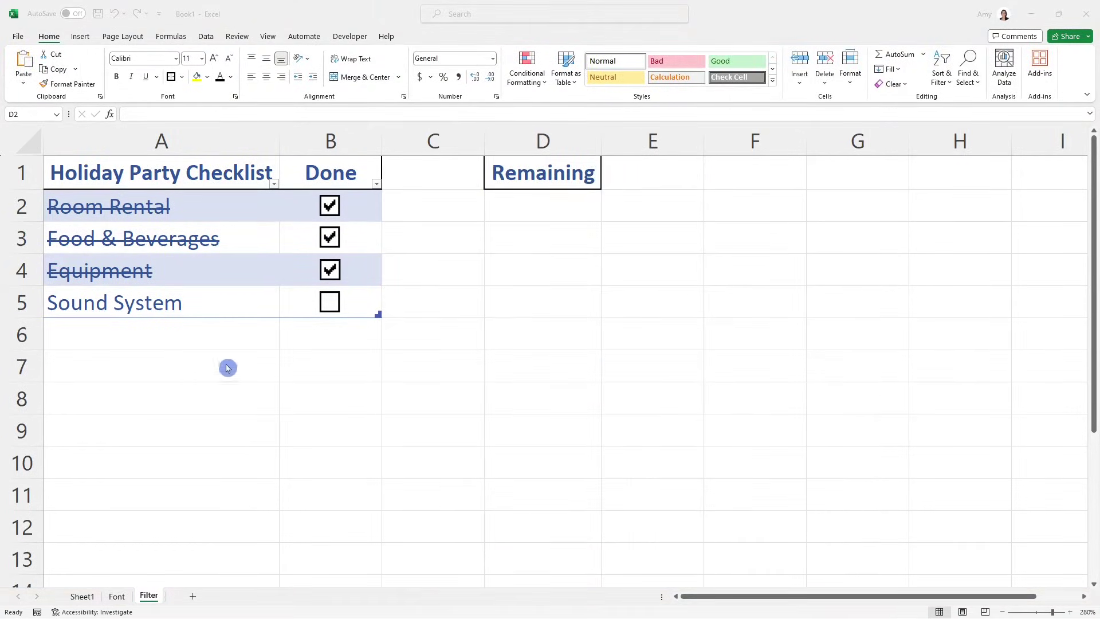
# In D2, enter =FILTER(A2:A5,B2:B5=False,"") to list the unticked checklist items
pyautogui.click(512, 203)
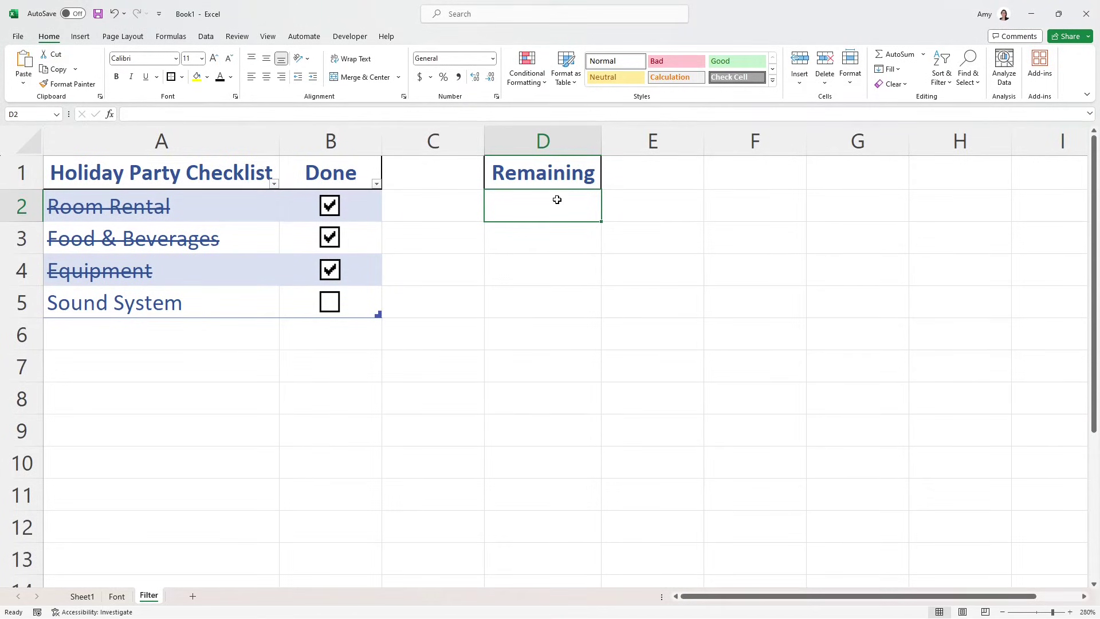
pyautogui.write('=filter')
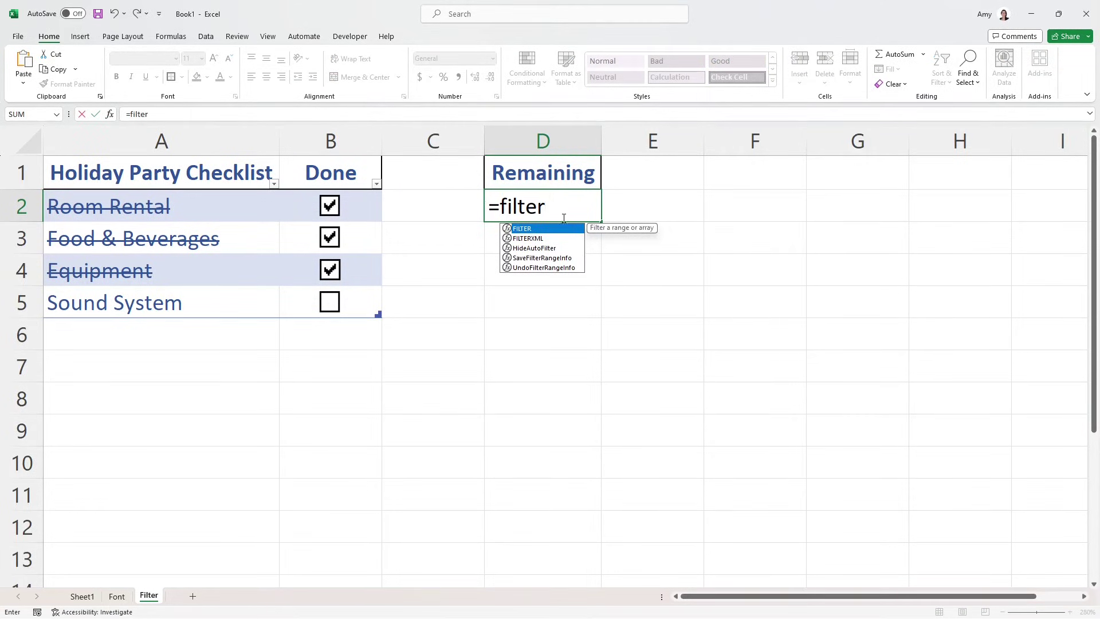
pyautogui.click(545, 231)
pyautogui.doubleClick(545, 231)
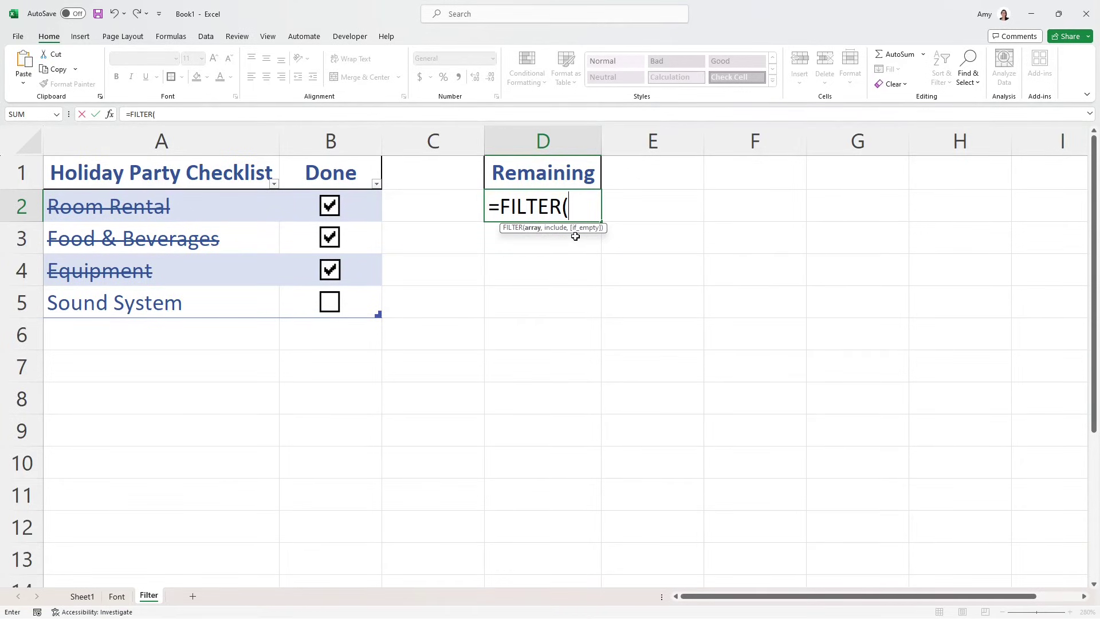
pyautogui.moveTo(247, 204); pyautogui.dragTo(228, 305)
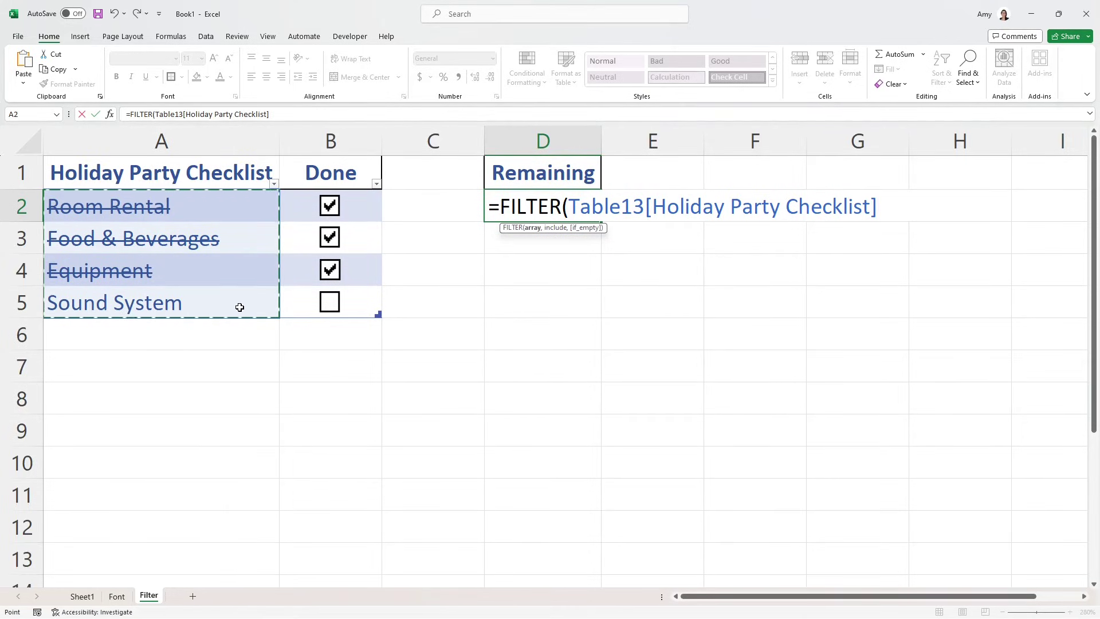
pyautogui.write(',')
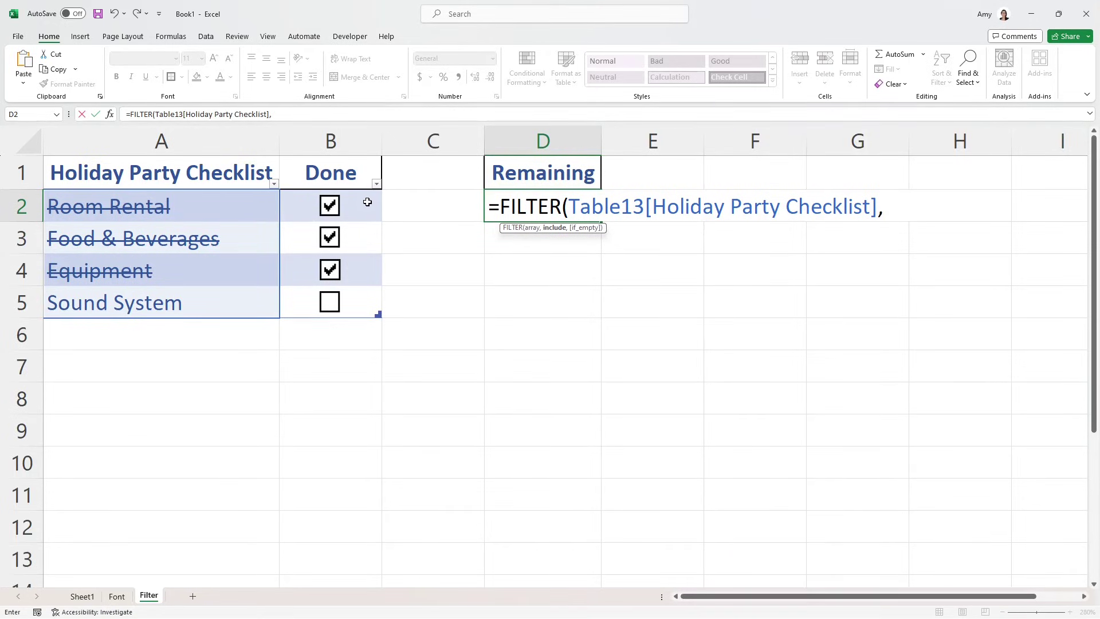
pyautogui.moveTo(368, 202); pyautogui.dragTo(354, 308)
pyautogui.write('=')
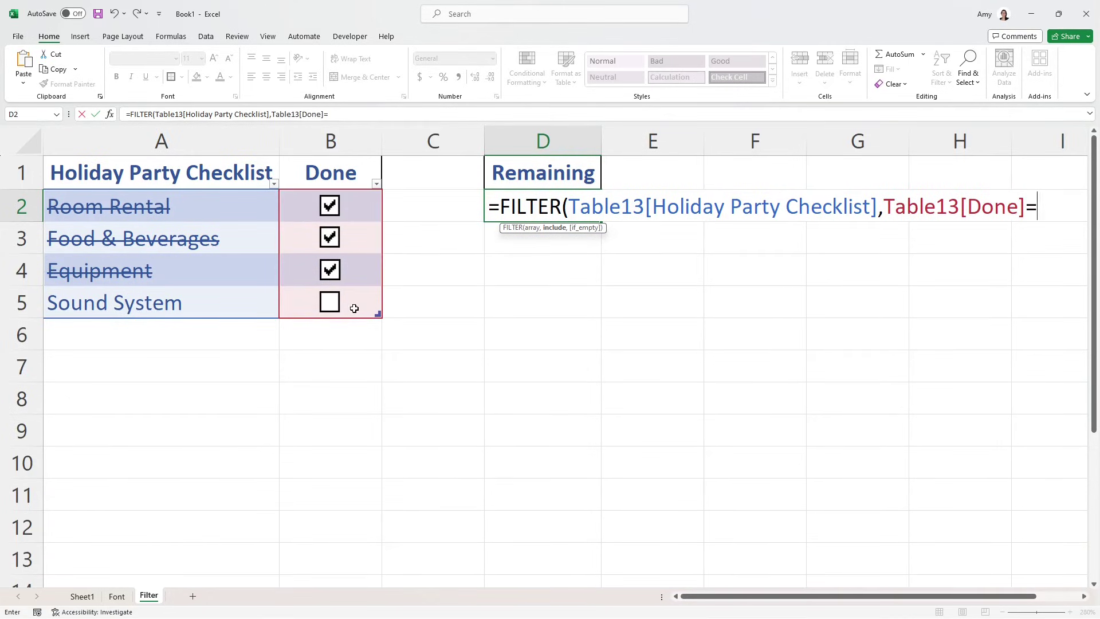
pyautogui.write('False,')
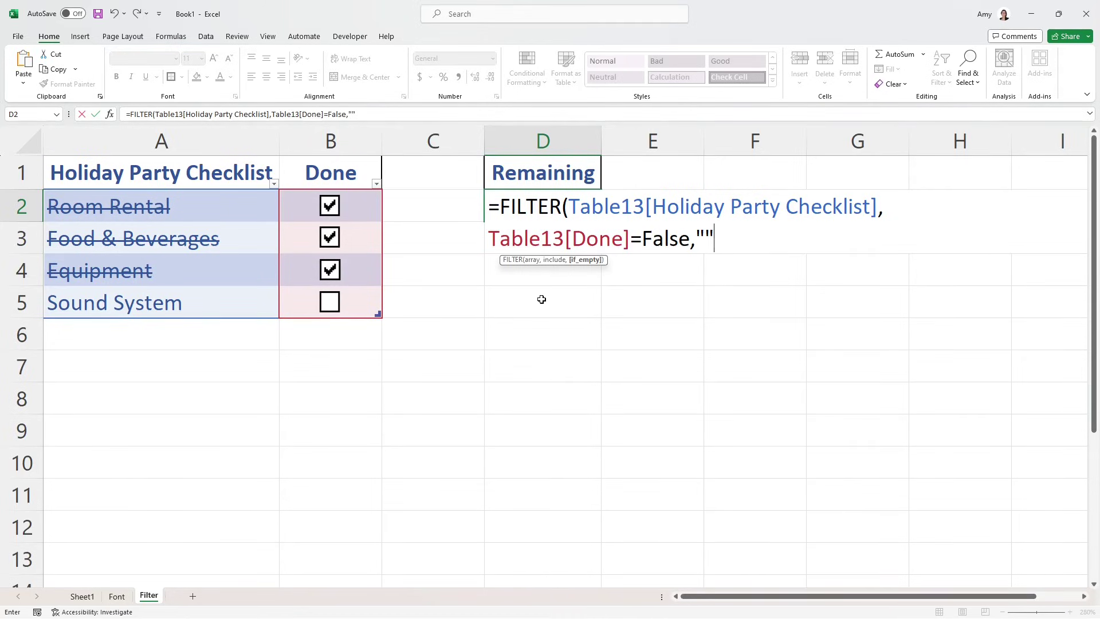
pyautogui.write(')')
pyautogui.press('Return')
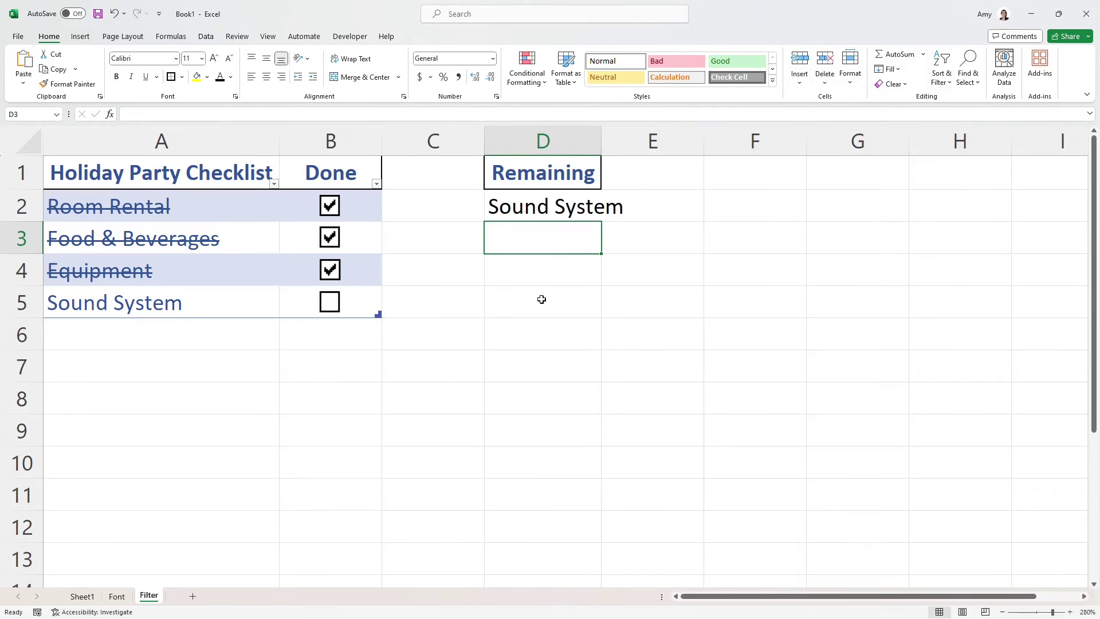
# Tick Equipment and Sound System so every item is done, then edit D2's FILTER formula
pyautogui.click(330, 270)
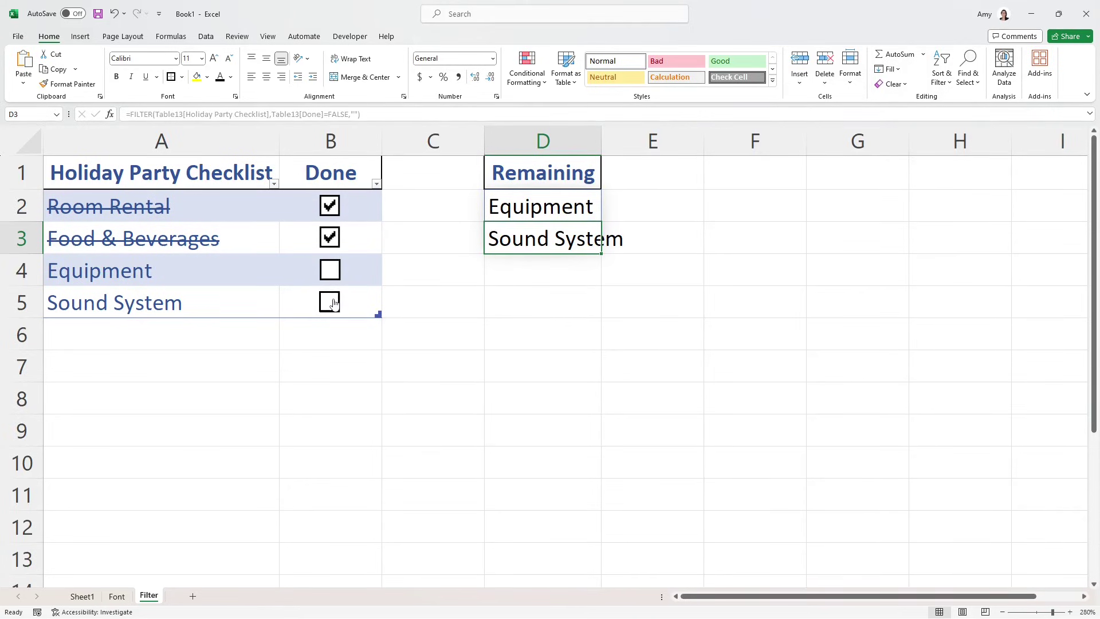
pyautogui.click(334, 303)
pyautogui.click(334, 272)
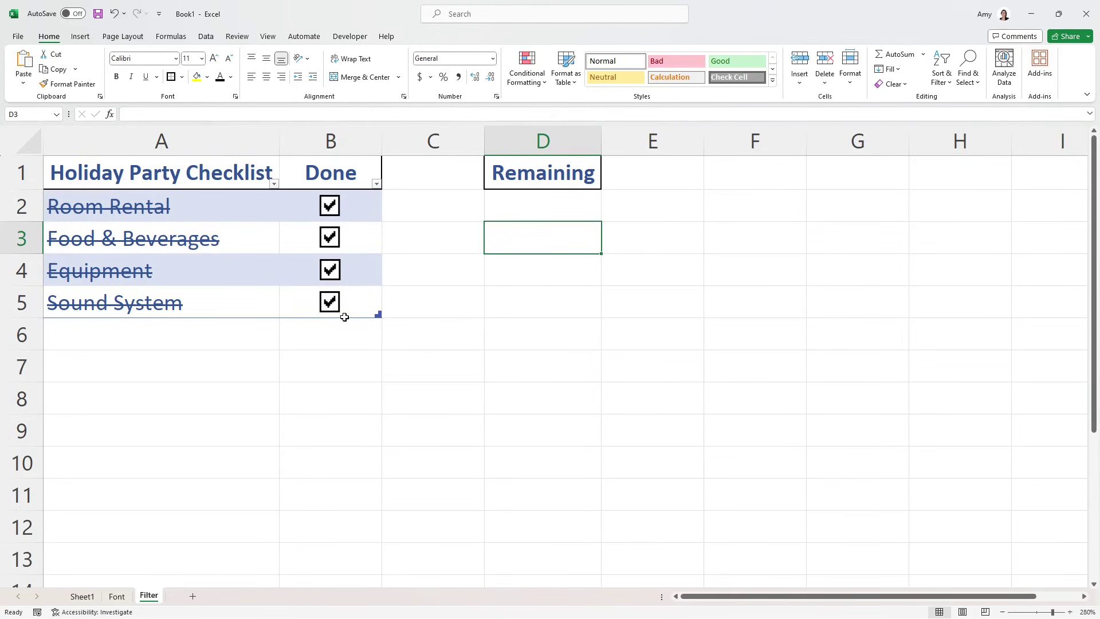
pyautogui.click(532, 209)
pyautogui.click(355, 114)
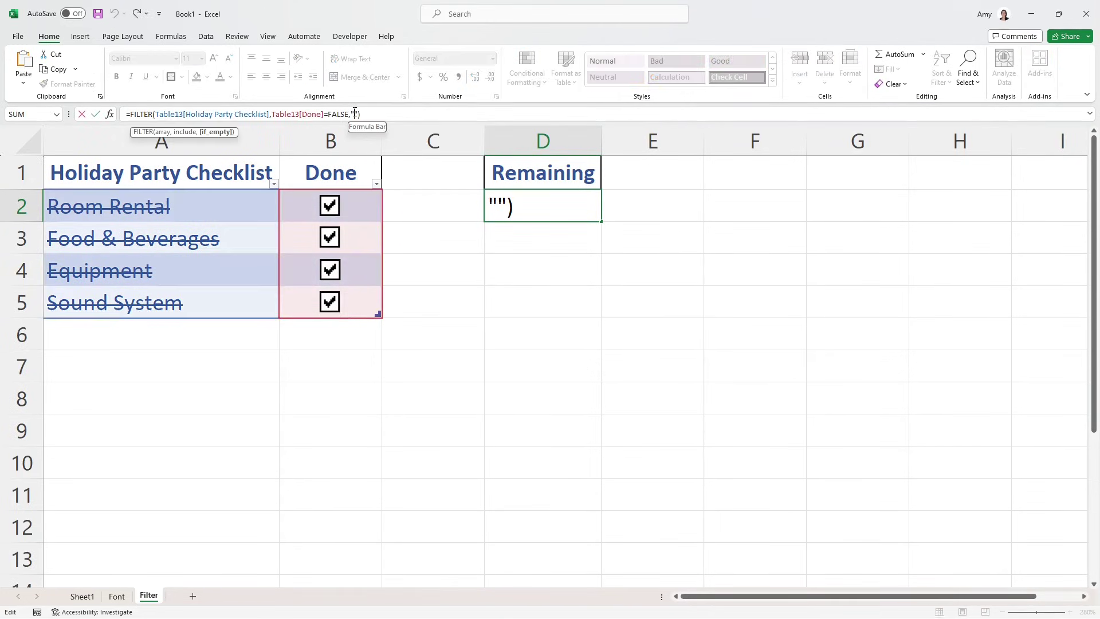